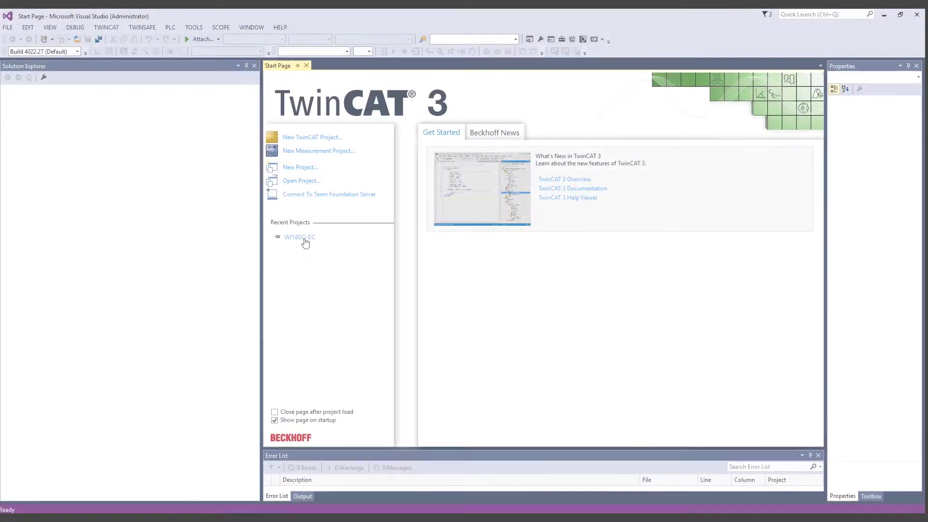
Open the WI180C-EC project, target CX9020_TECHCON and restart TwinCAT in Config Mode
left_click(299, 237)
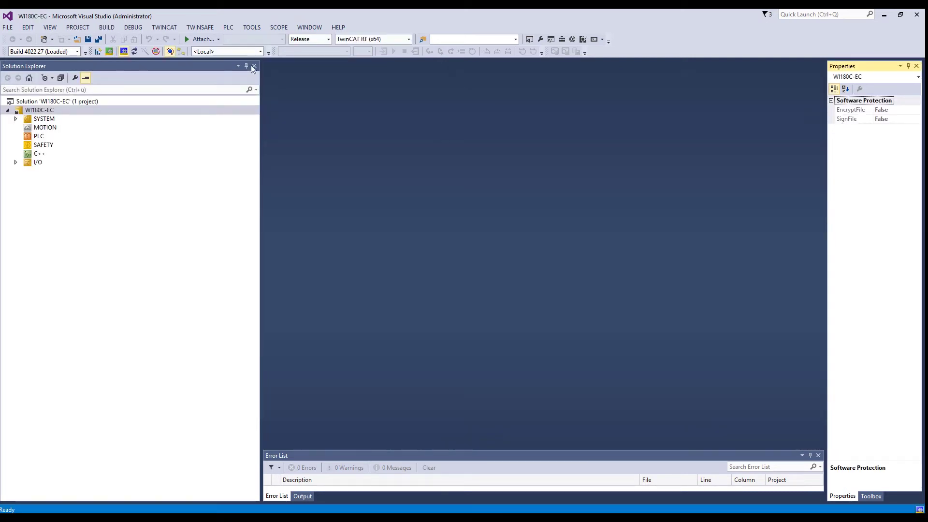
left_click(260, 51)
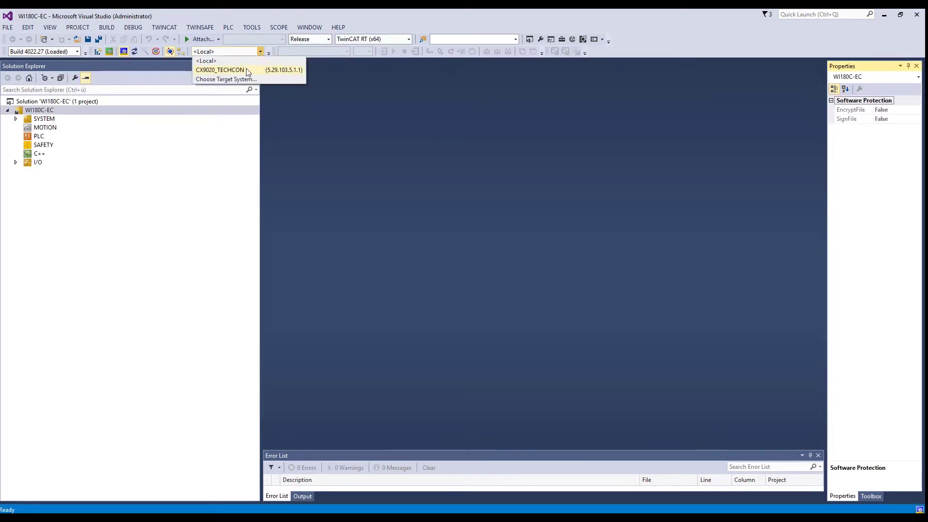
left_click(246, 70)
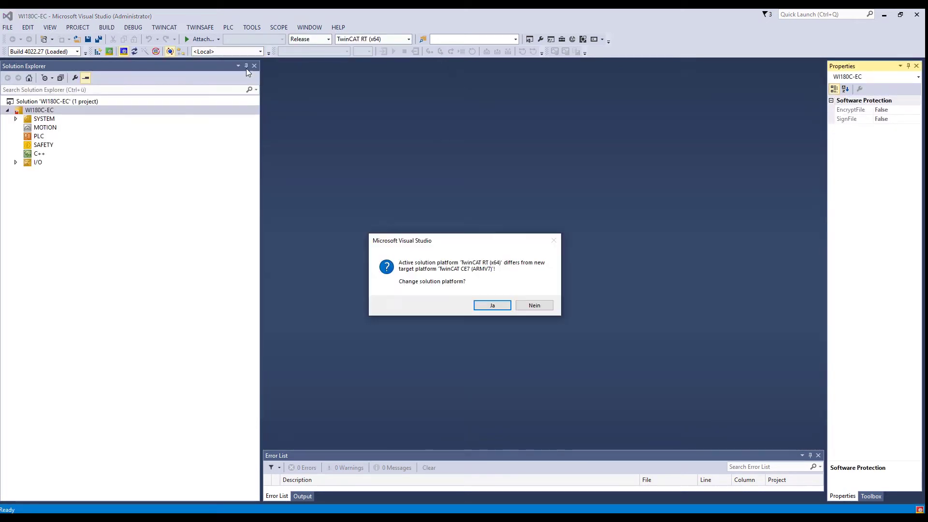
left_click(492, 307)
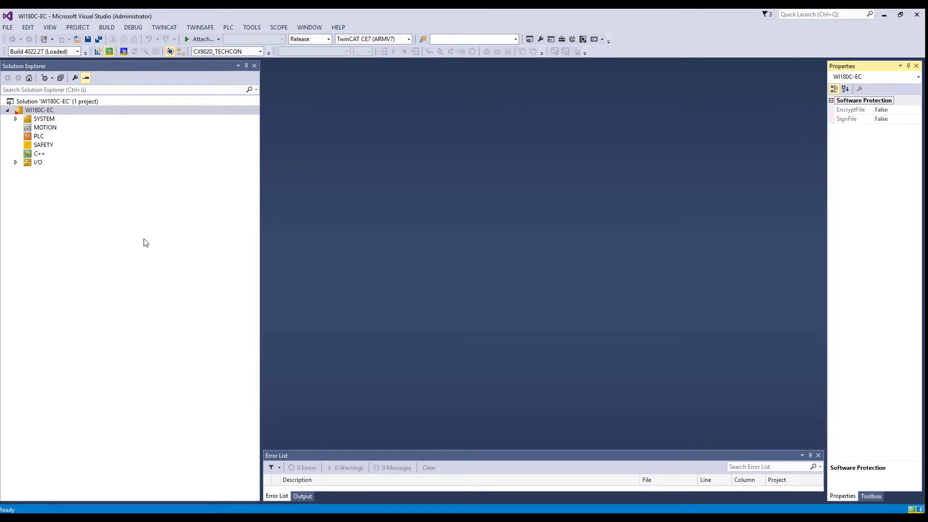
left_click(123, 53)
left_click(467, 302)
Scan I/O devices, import only the EtherCAT Device 1, and scan for its boxes
left_click(16, 163)
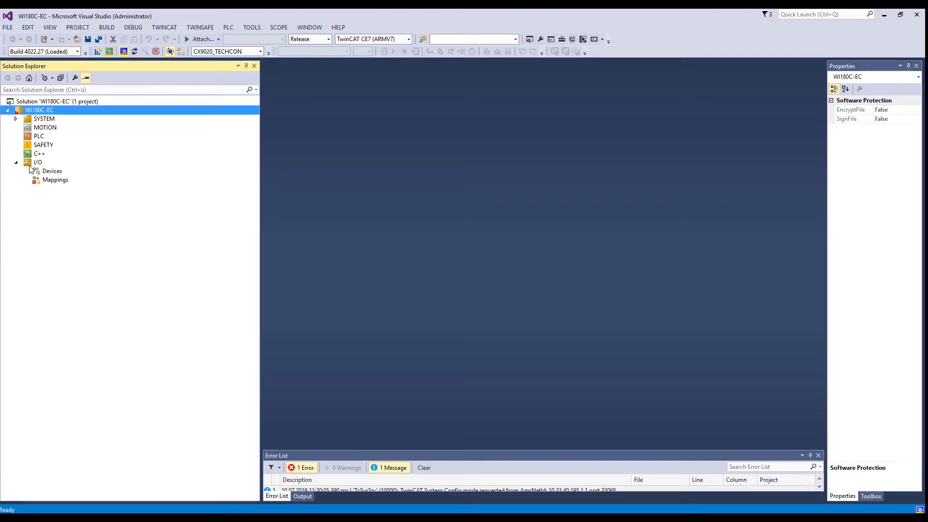
left_click(52, 172)
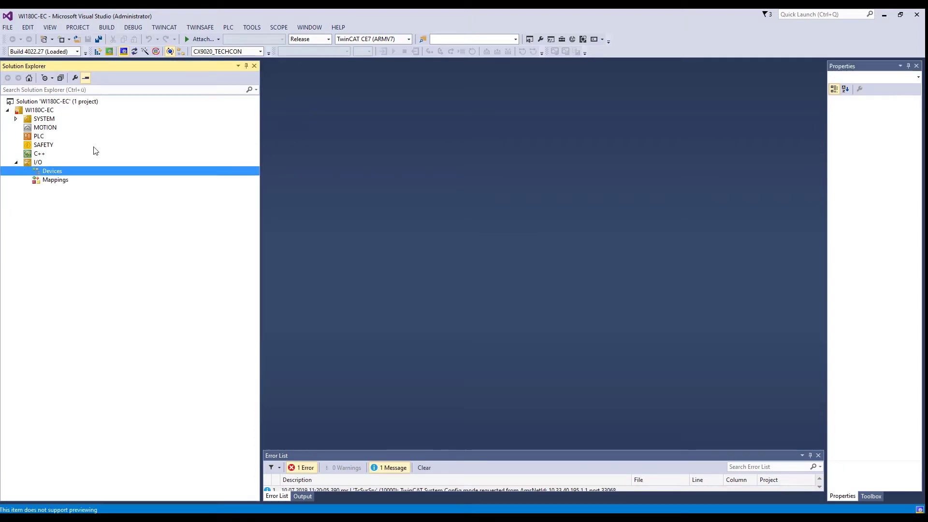
left_click(146, 52)
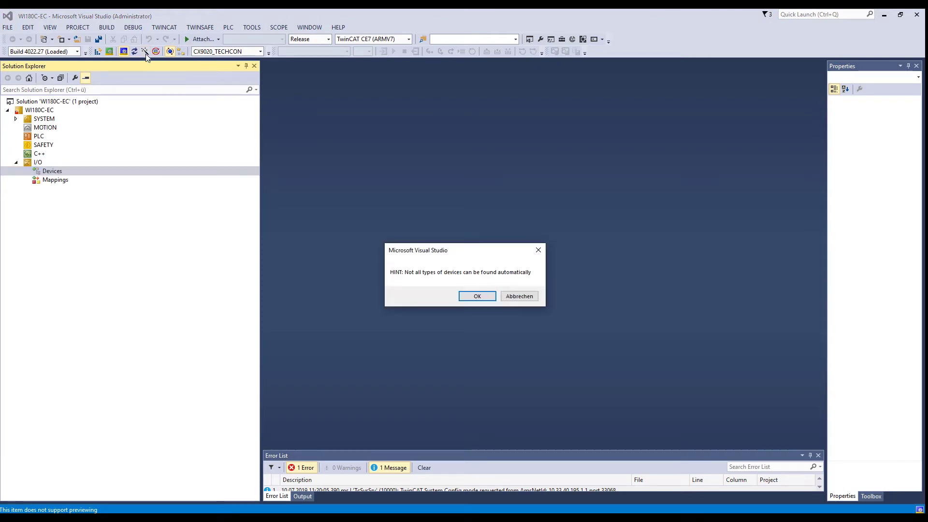
left_click(476, 296)
left_click(370, 223)
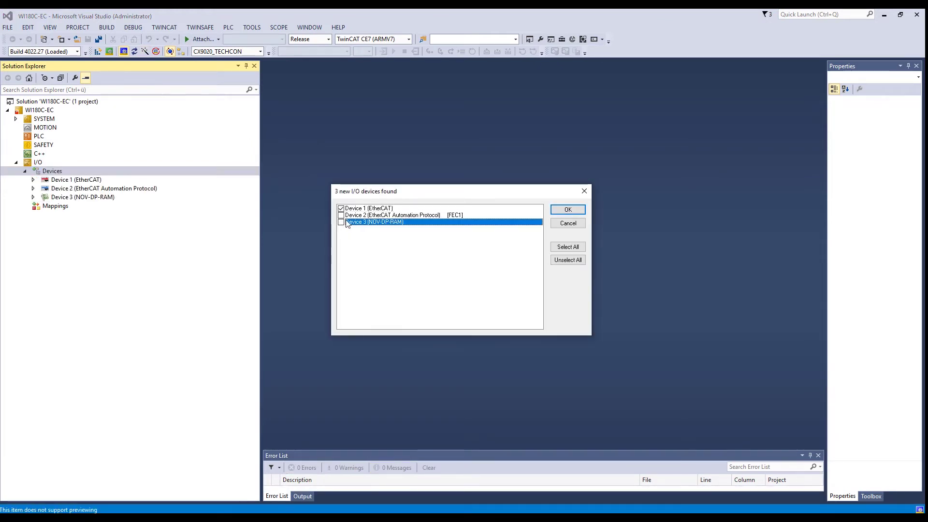
left_click(568, 210)
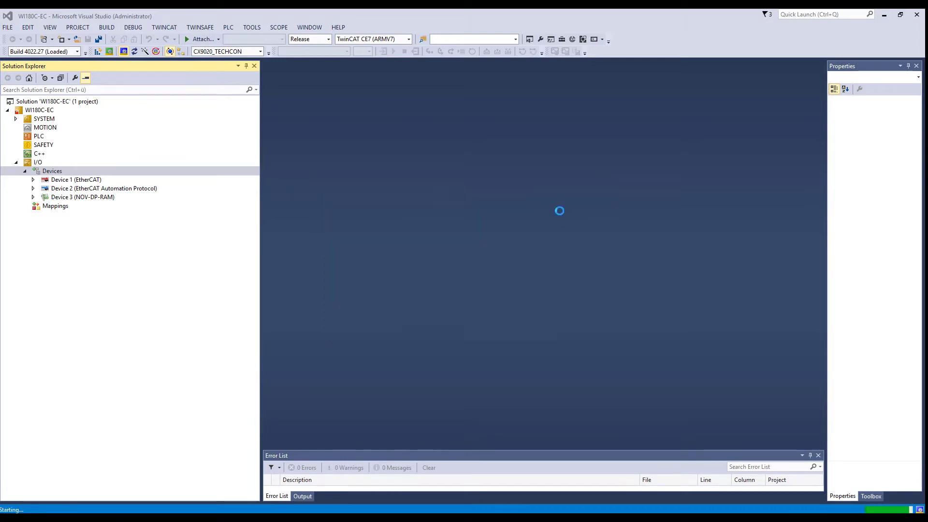
left_click(445, 301)
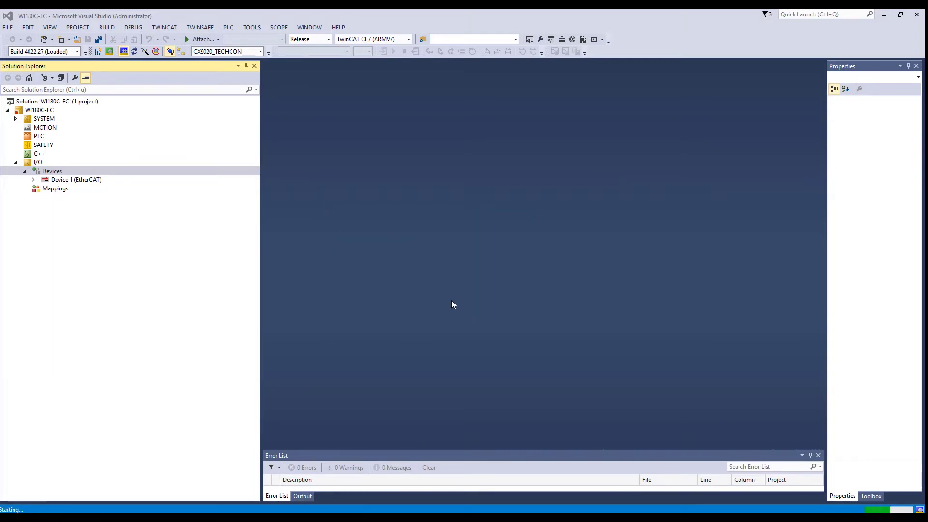
Activate free run and view Box 3 (WI180C-EC) slot assignments
left_click(451, 302)
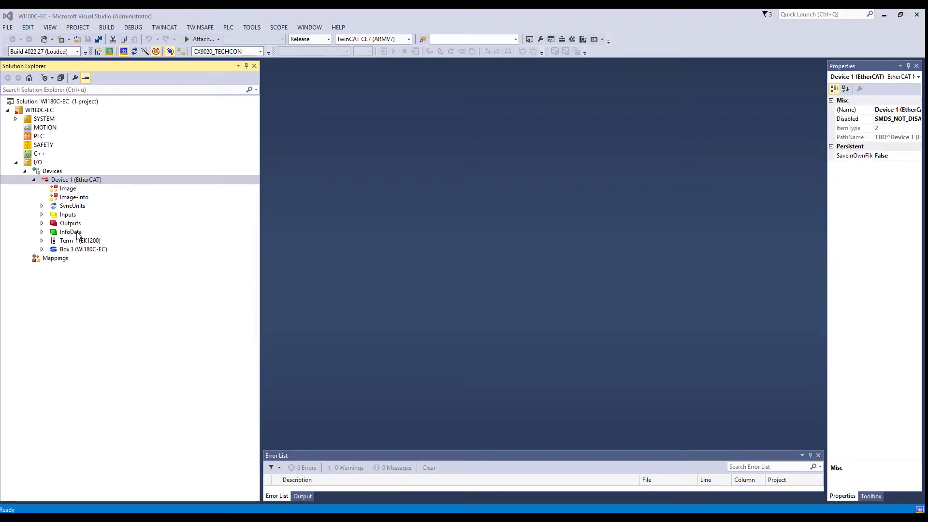
left_click(82, 249)
double_click(81, 250)
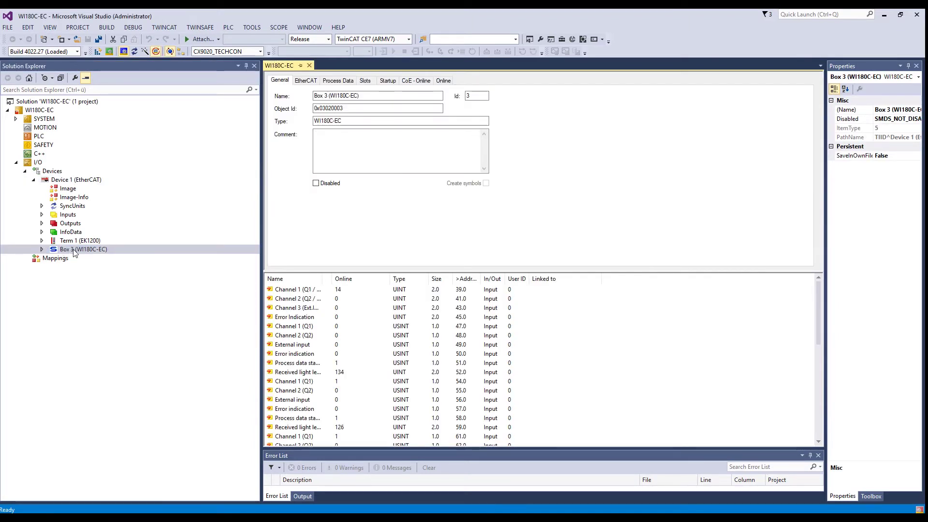
left_click(364, 80)
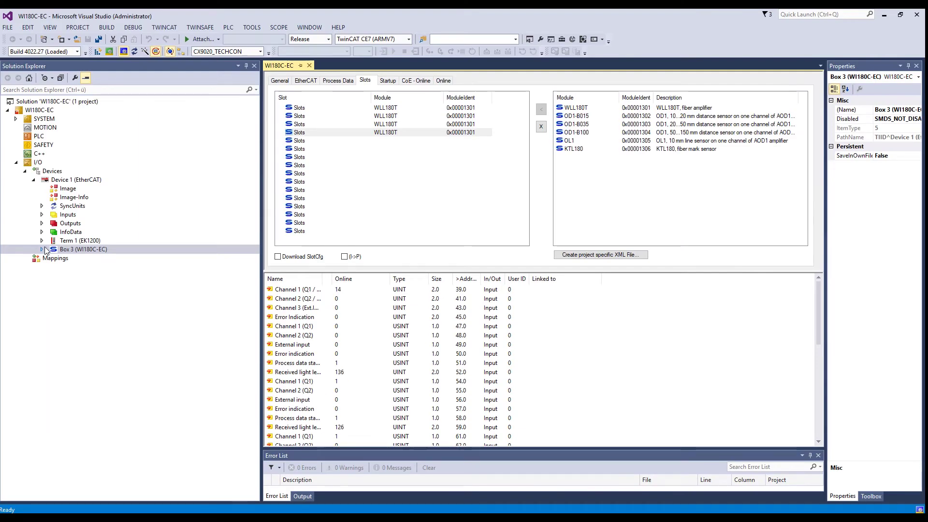
Expand Box 3's gateway inputs and outputs, showing the Teach and Error Clear outputs
left_click(44, 249)
left_click(82, 258)
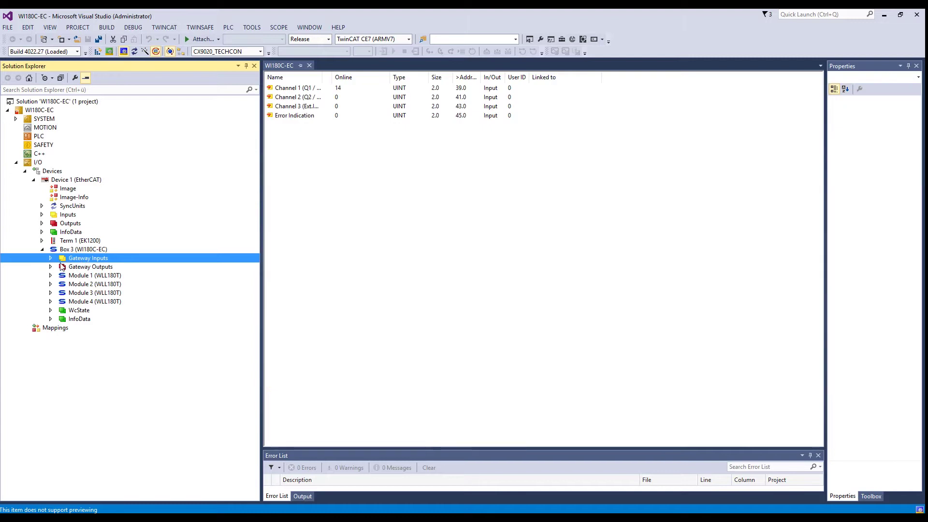
left_click(80, 267)
left_click(51, 266)
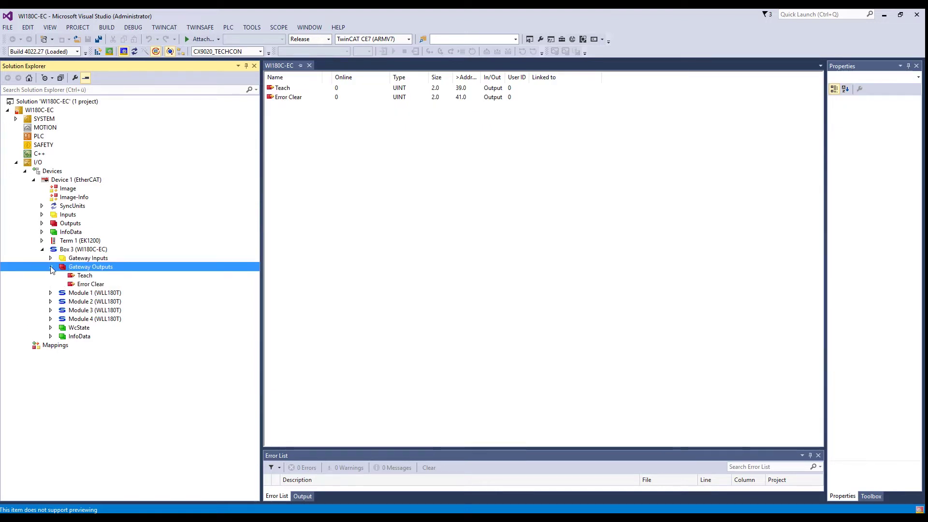
left_click(51, 258)
left_click(90, 319)
left_click(50, 328)
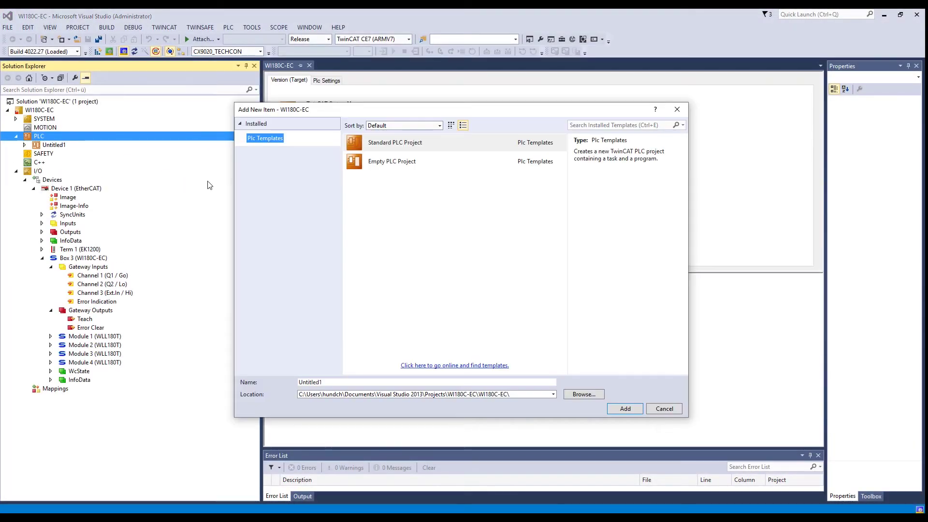
Name the standard PLC project 'PLC' and open MAIN (PRG) from the POUs folder
left_click(426, 382)
type("PLC")
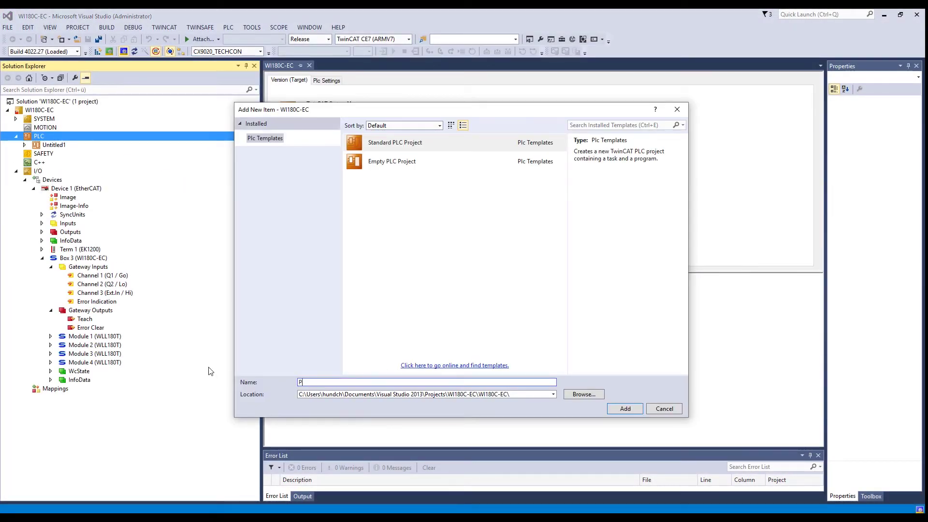
key("Return")
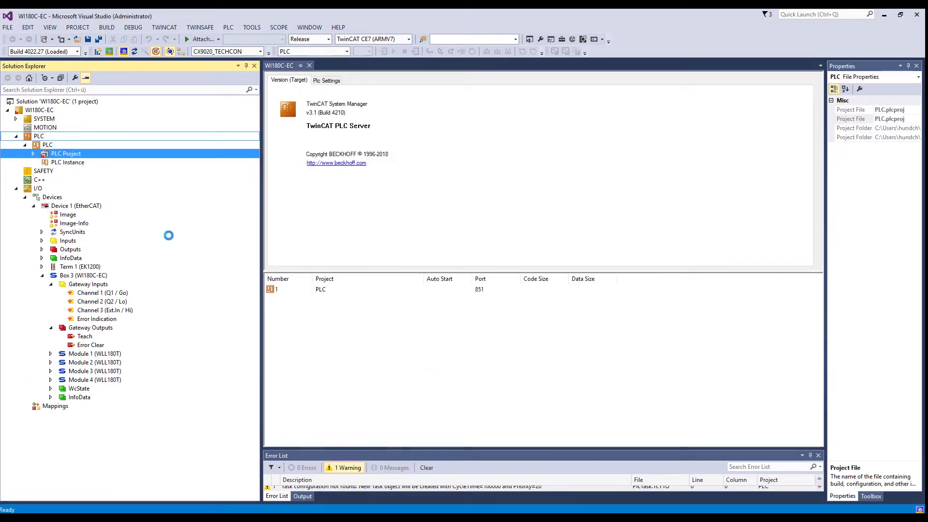
left_click(35, 154)
left_click(42, 197)
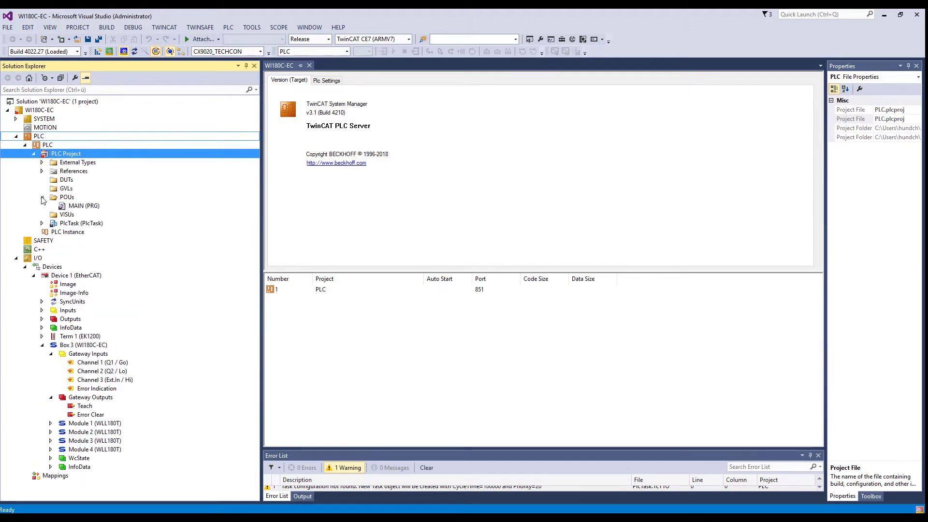
double_click(80, 206)
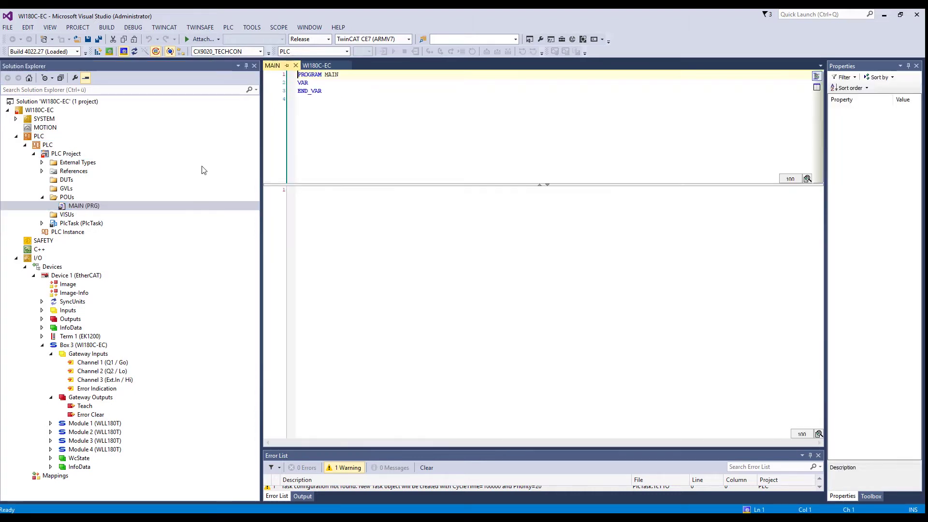
Paste three AT %I*/%Q* UINT declarations after VAR in MAIN, then build the solution
left_click(381, 86)
key("Return")
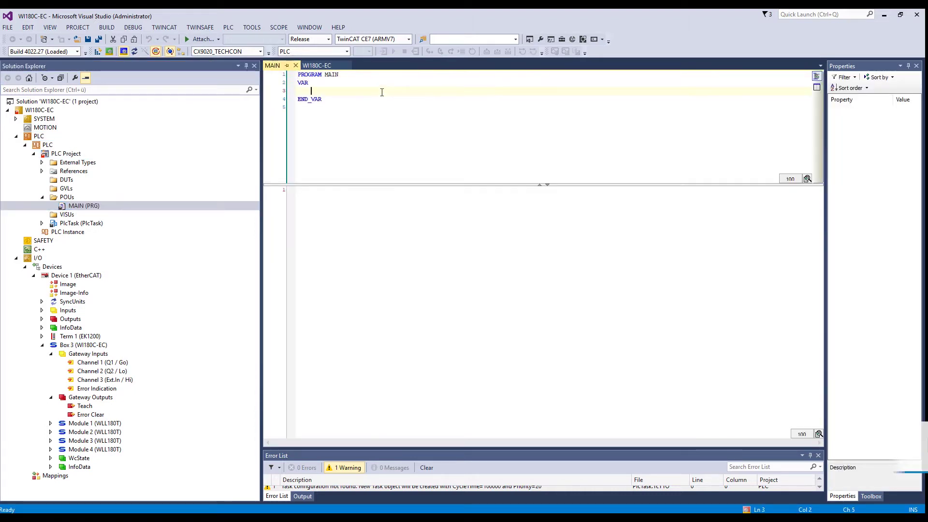
type("Q1_channel AT %I* :UINT; \tTeach_in AT %Q*:UINT; \tModule_1_Received_Light_Level AT %I* :UINT;")
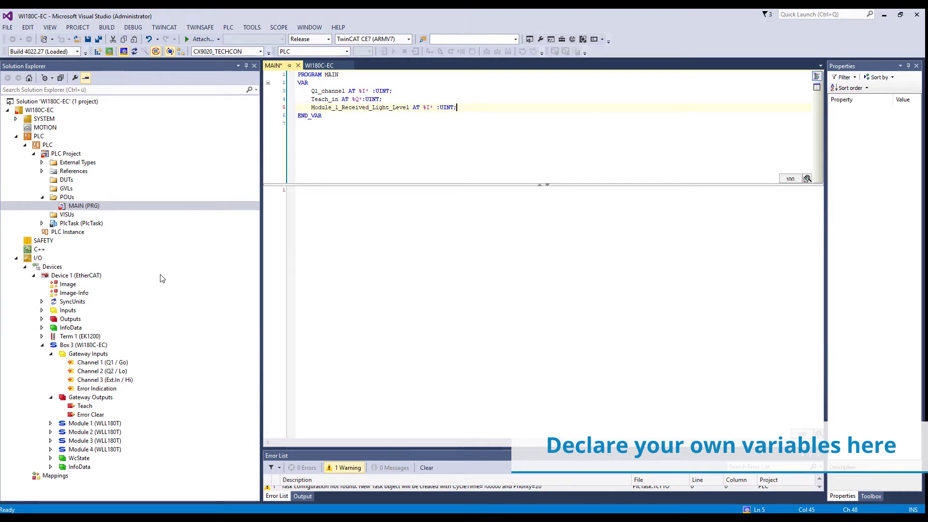
key("Home")
key("shift+End")
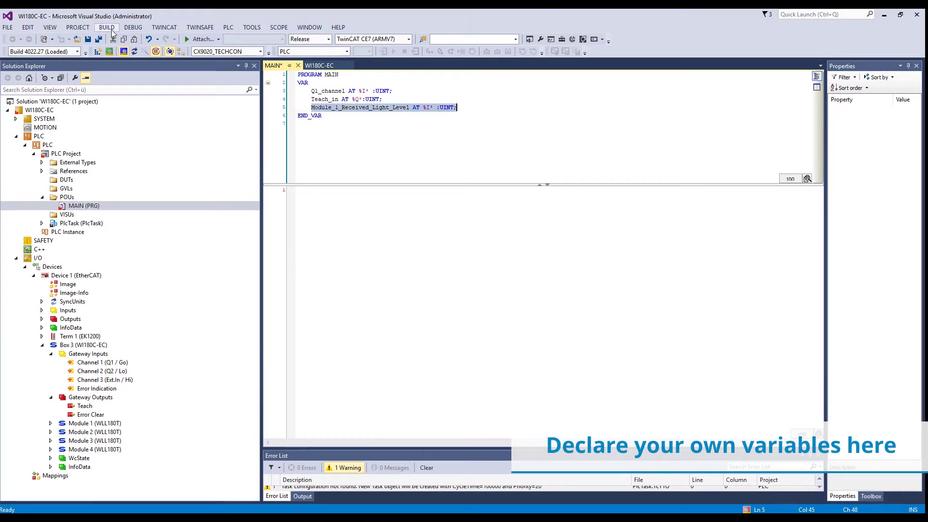
left_click(106, 27)
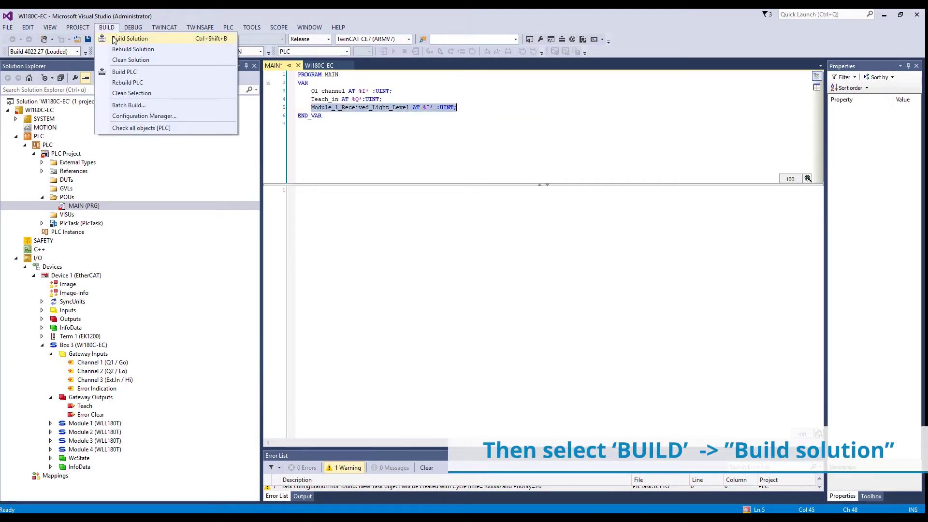
left_click(129, 39)
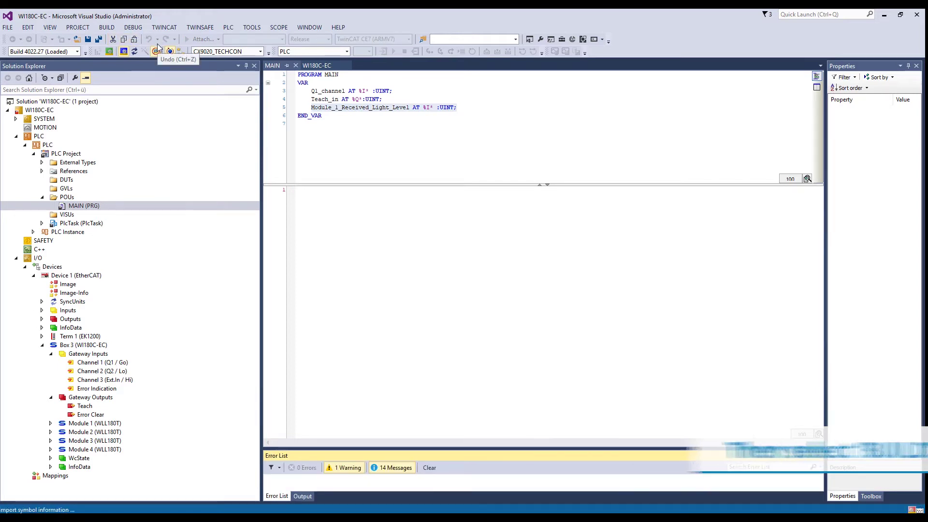
Dismiss the build warning and link the Teach gateway output to MAIN.Teach_in
left_click(533, 306)
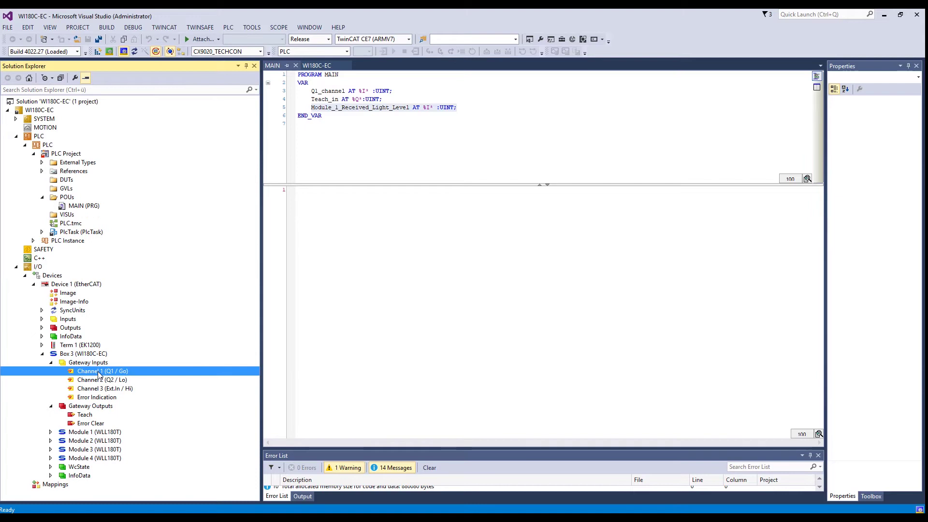
left_click(579, 364)
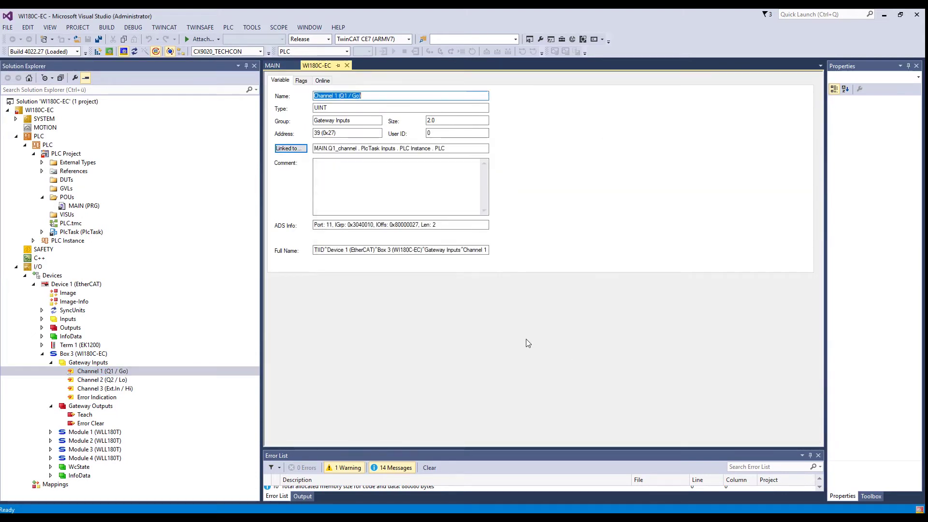
double_click(85, 414)
left_click(392, 206)
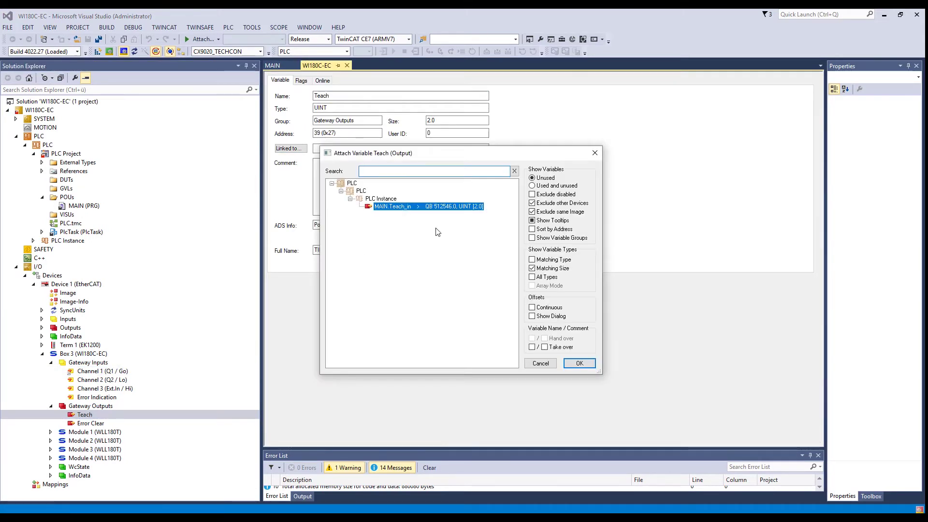
left_click(580, 364)
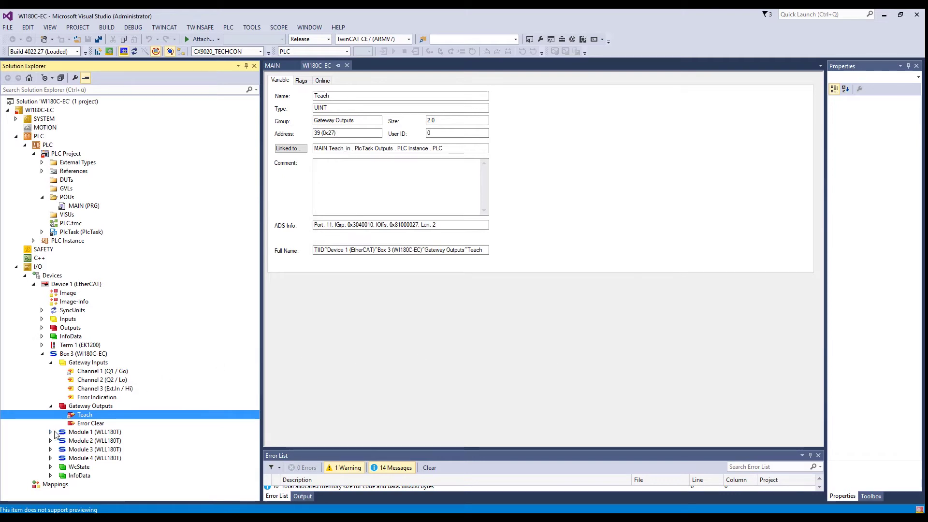
Link Module 1's Received light level input to MAIN.Module_1_Received_Light_Level
left_click(51, 431)
left_click(60, 414)
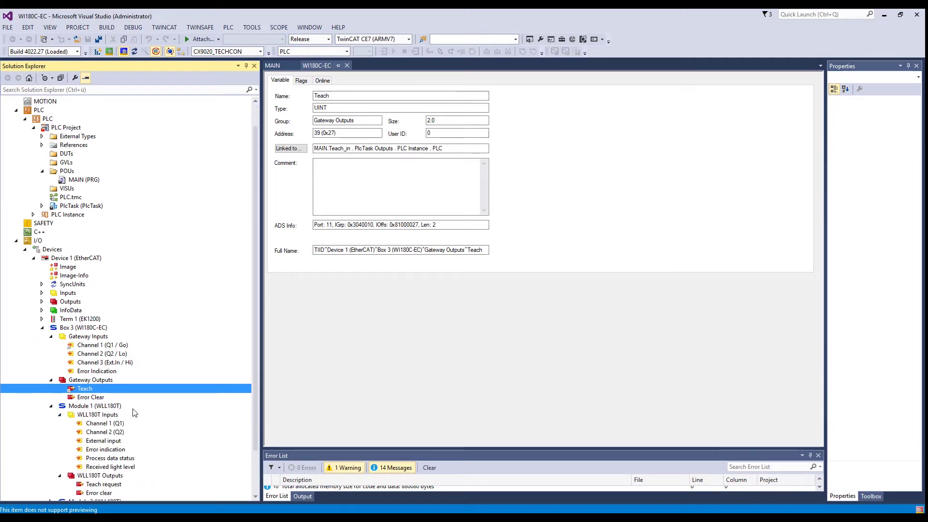
double_click(109, 467)
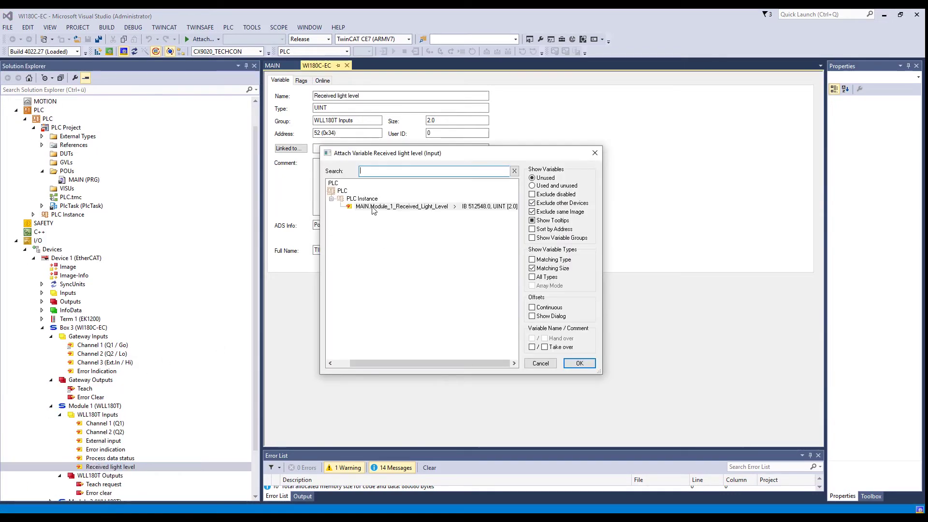
left_click(401, 206)
left_click(579, 364)
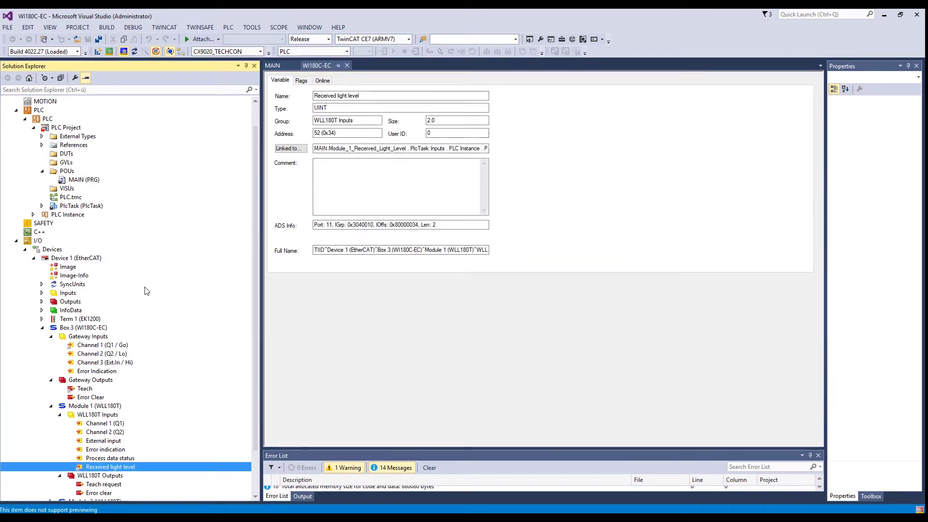
Activate the configuration and restart TwinCAT in Run Mode
left_click(109, 51)
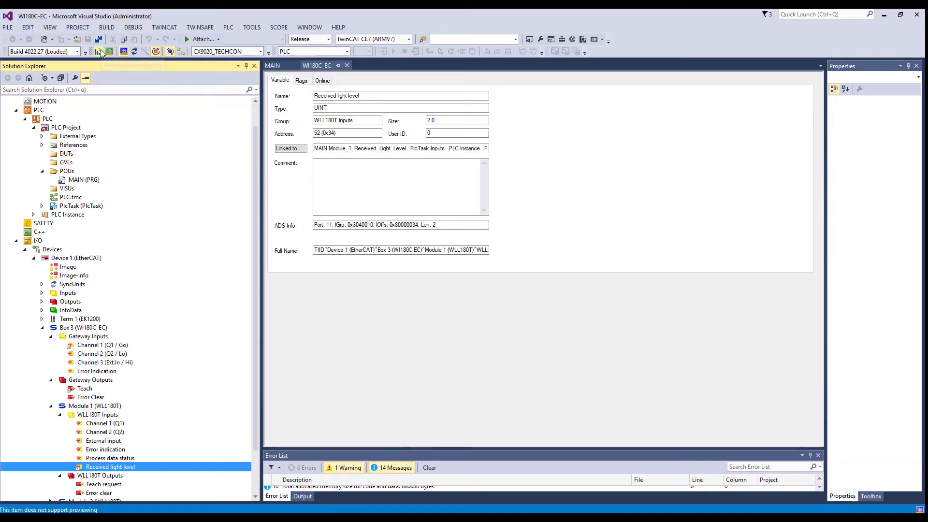
left_click(467, 301)
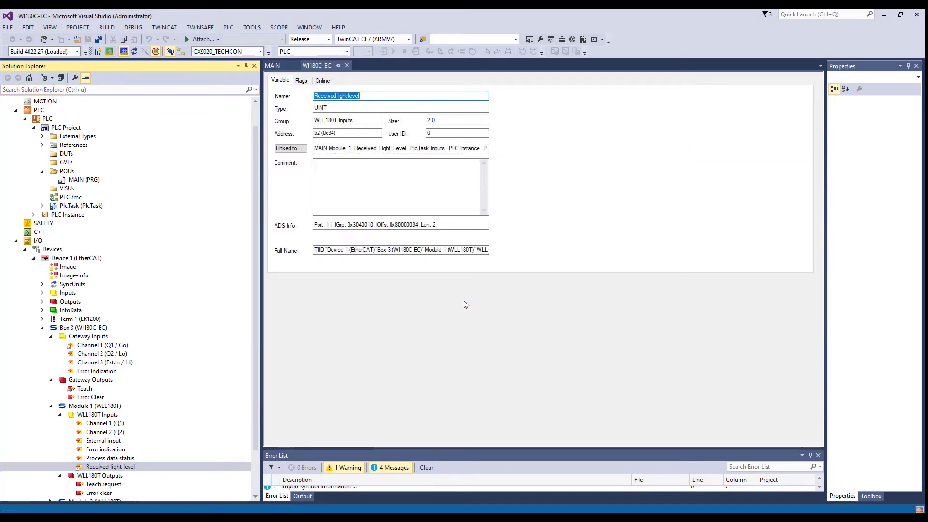
left_click(465, 302)
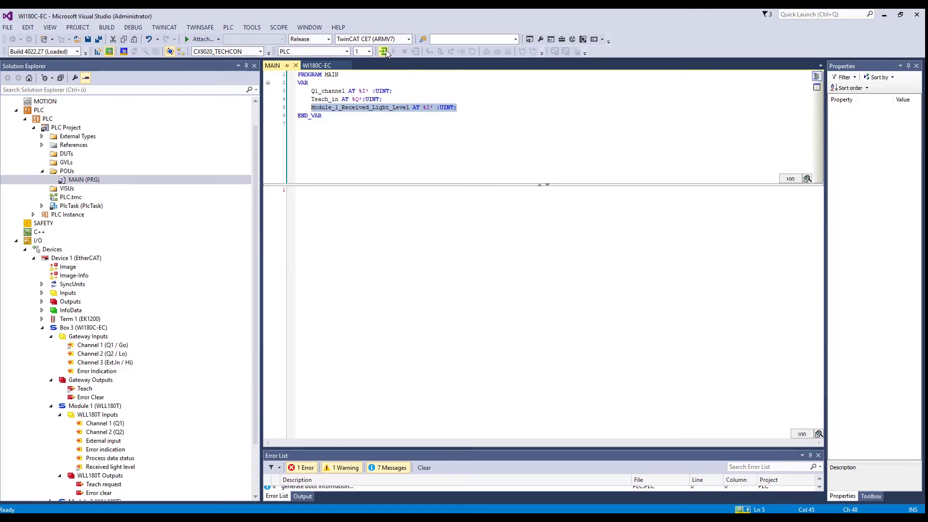
Log in to the PLC, creating the port, and display the watched values in binary
left_click(386, 51)
left_click(445, 286)
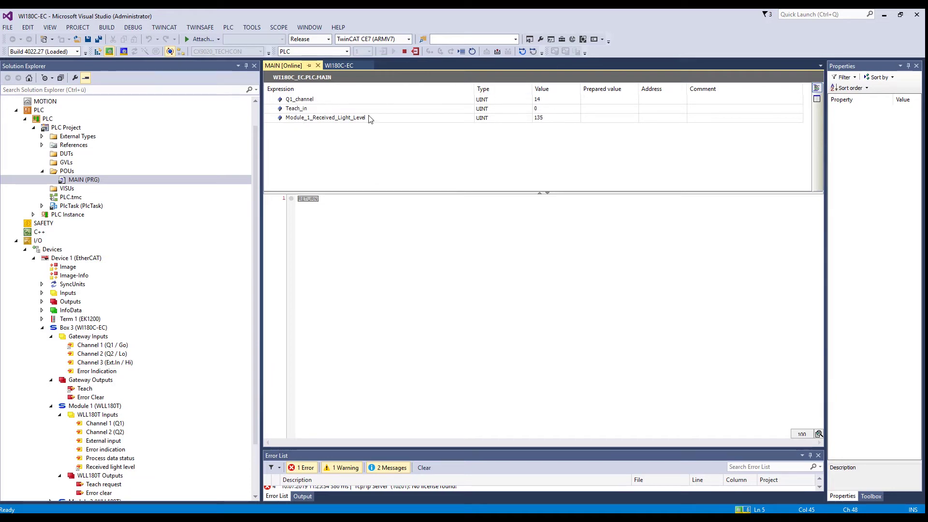
right_click(560, 119)
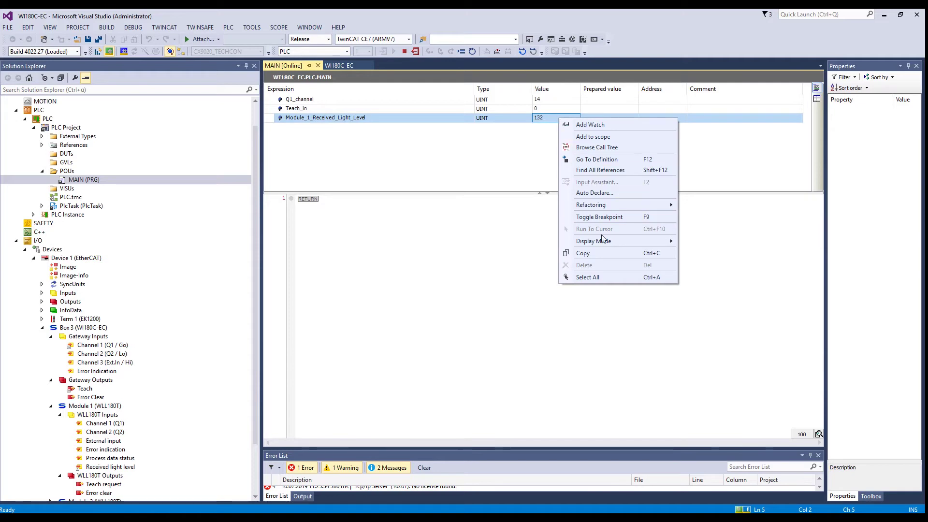
left_click(709, 247)
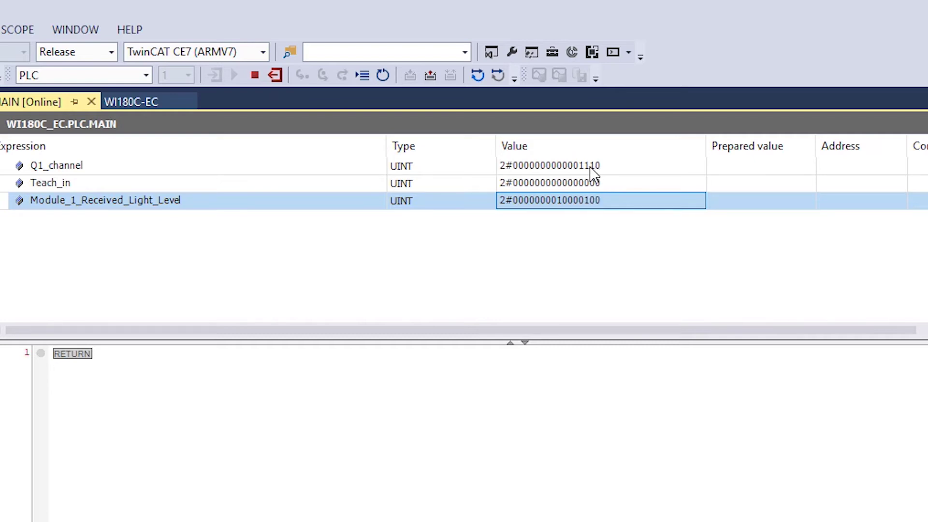
Switch the watched values, including Teach_in, back to decimal display
left_click(520, 185)
right_click(519, 185)
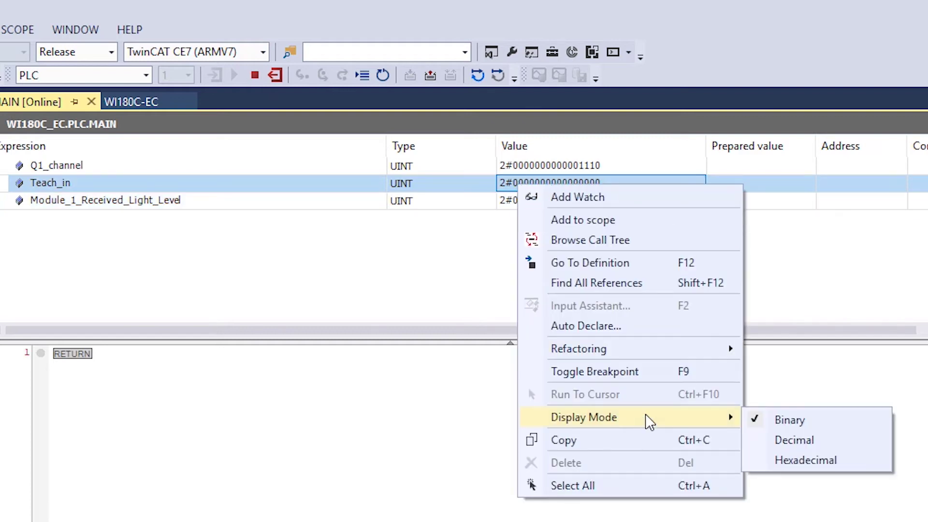
left_click(779, 437)
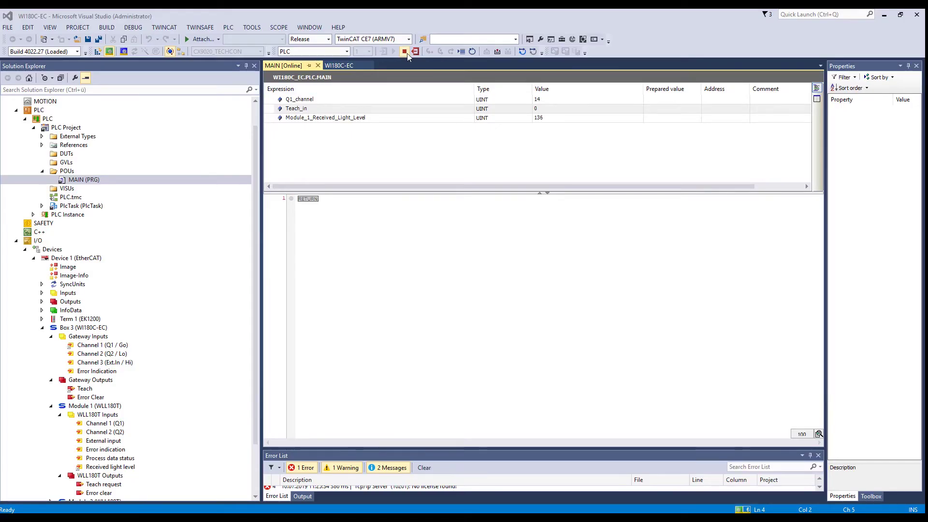
Log out of the PLC program with the toolbar Logout button
left_click(412, 53)
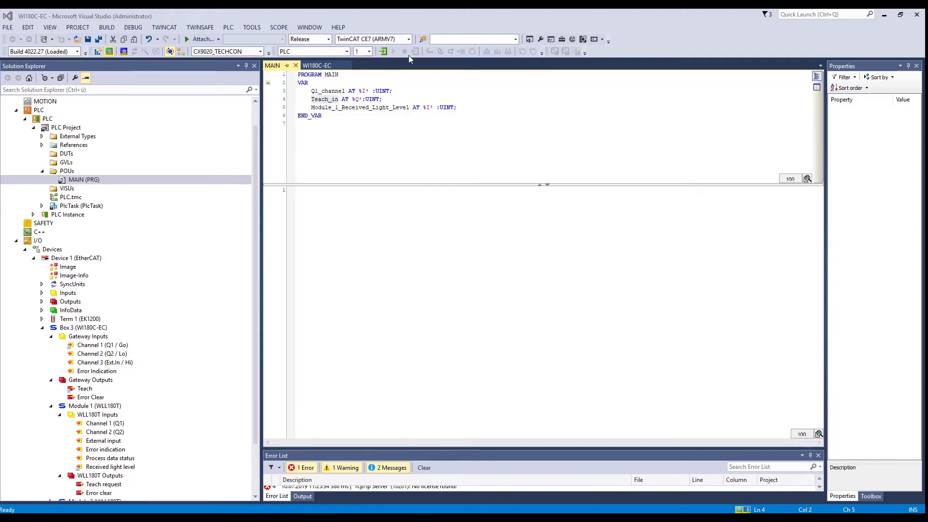
Add the Tc2_EtherCAT library to References, found by searching 'Ethercat'
left_click(42, 145)
left_click(72, 145)
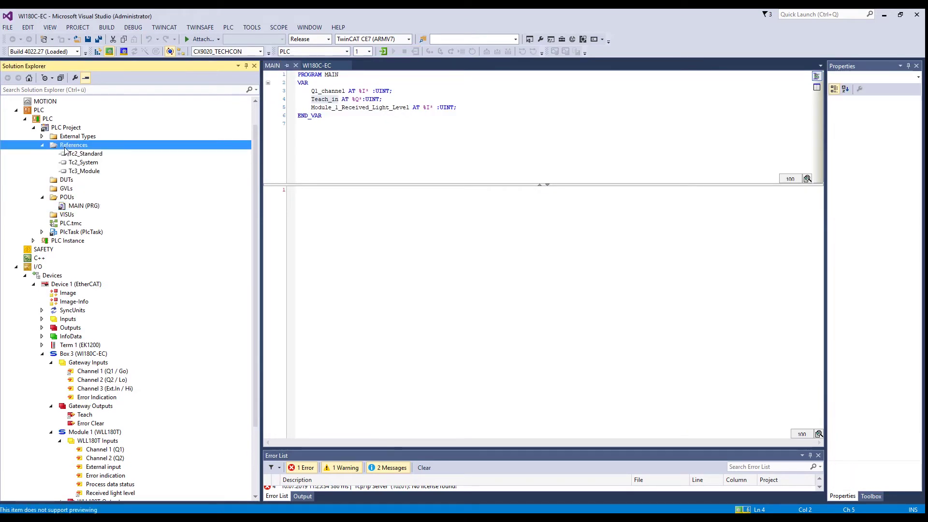
right_click(64, 147)
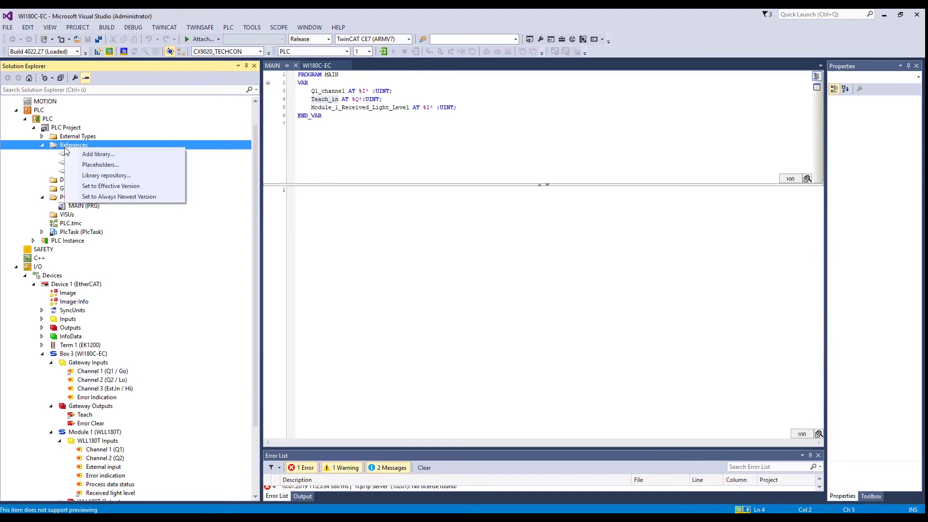
left_click(97, 154)
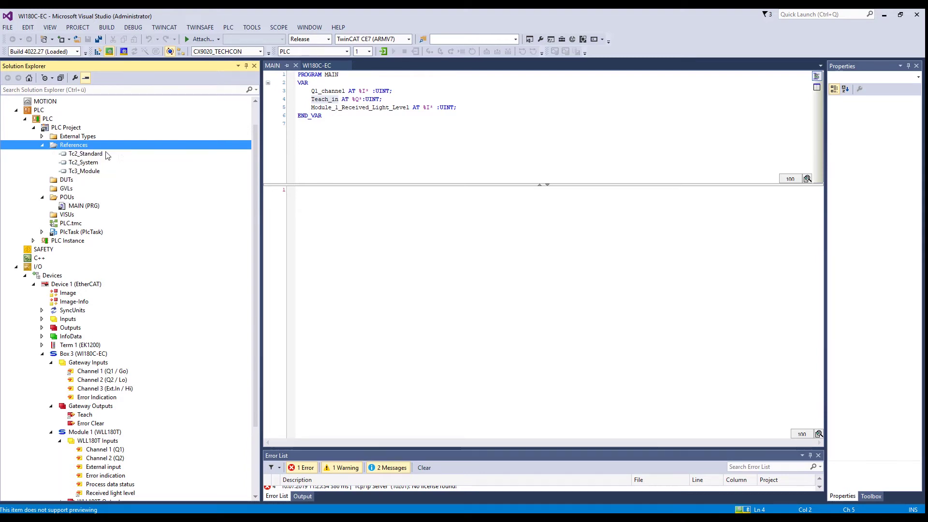
left_click(348, 172)
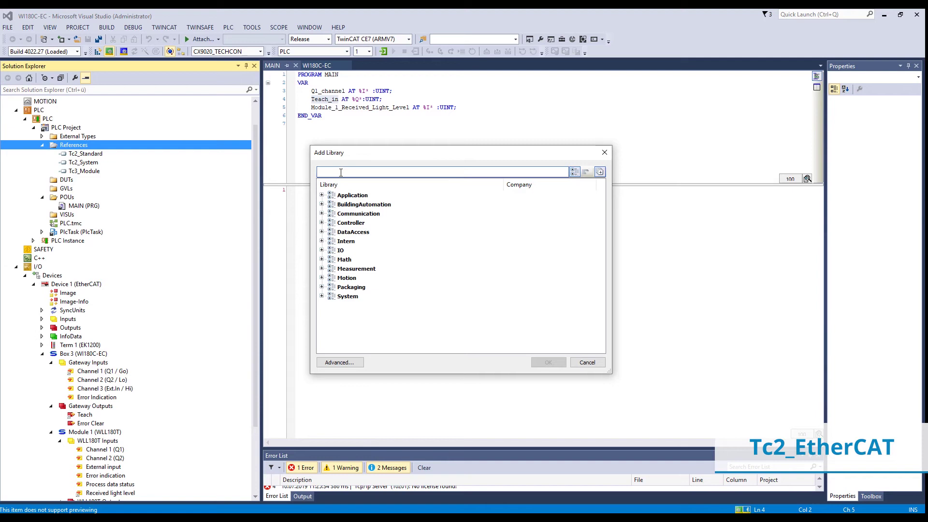
type("Ethercat")
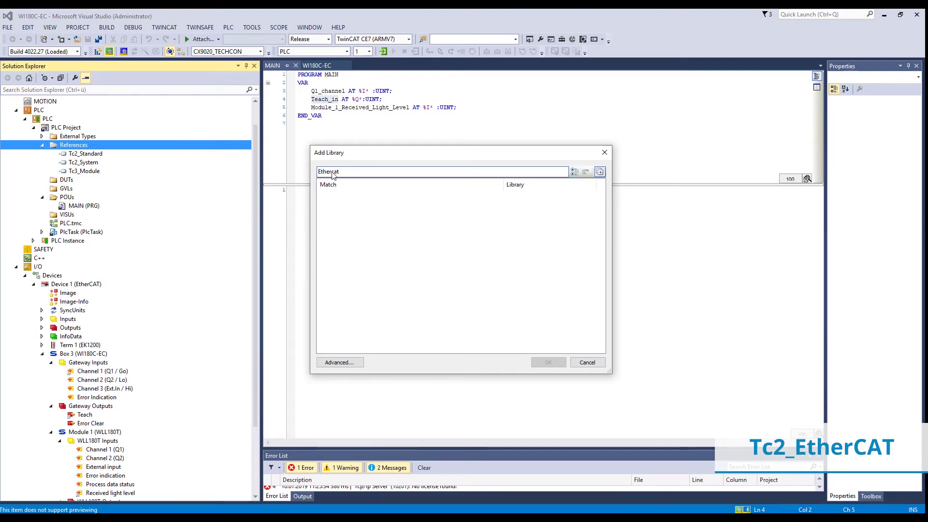
key("Return")
left_click(353, 197)
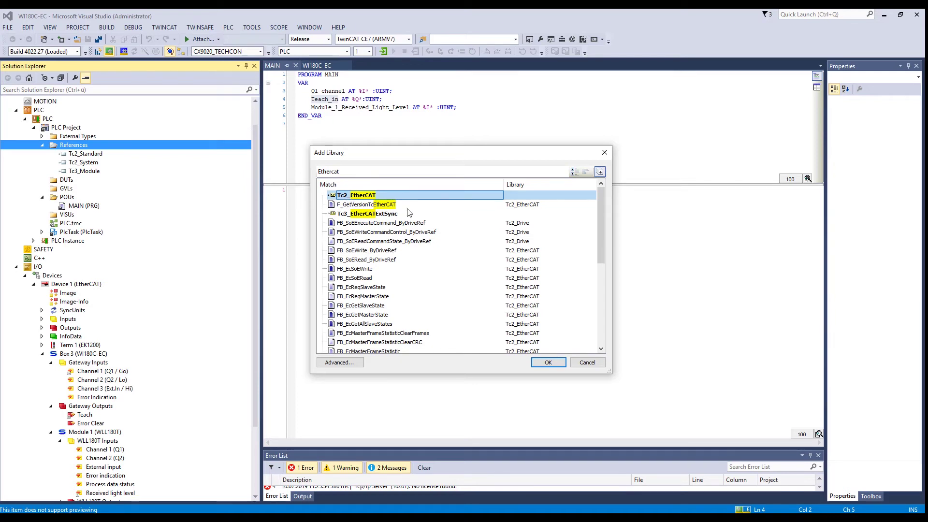
left_click(549, 362)
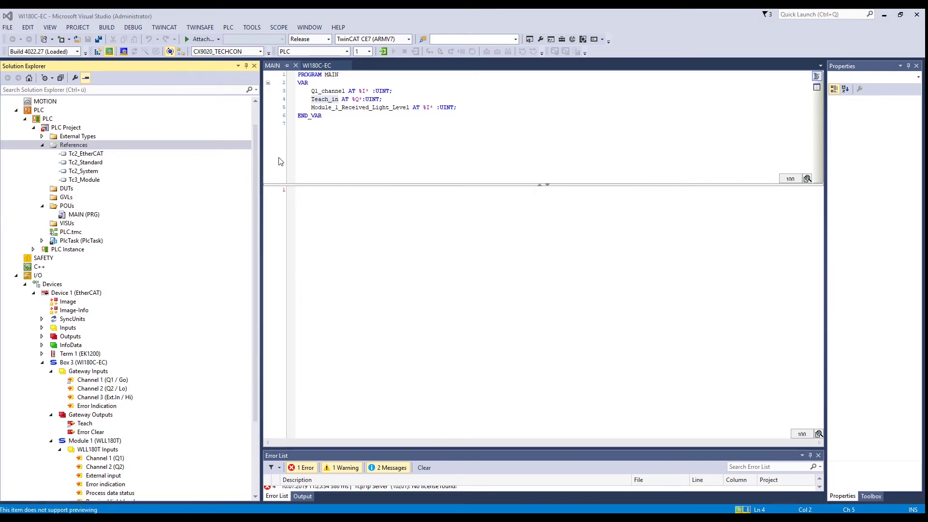
Declare FB_read : FB_EcCoESdoRead and FB_write : FB_EcCoESdoWrite in MAIN's VAR block
left_click(503, 107)
key("Return")
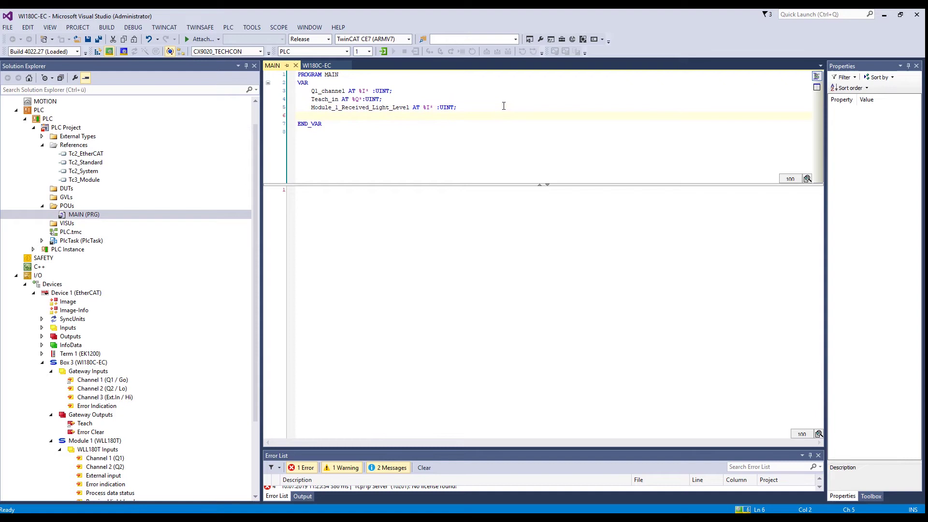
type("FB_read: FB_EcCoESdoRead; \tFB_write:FB_EcCoESdoWrite;")
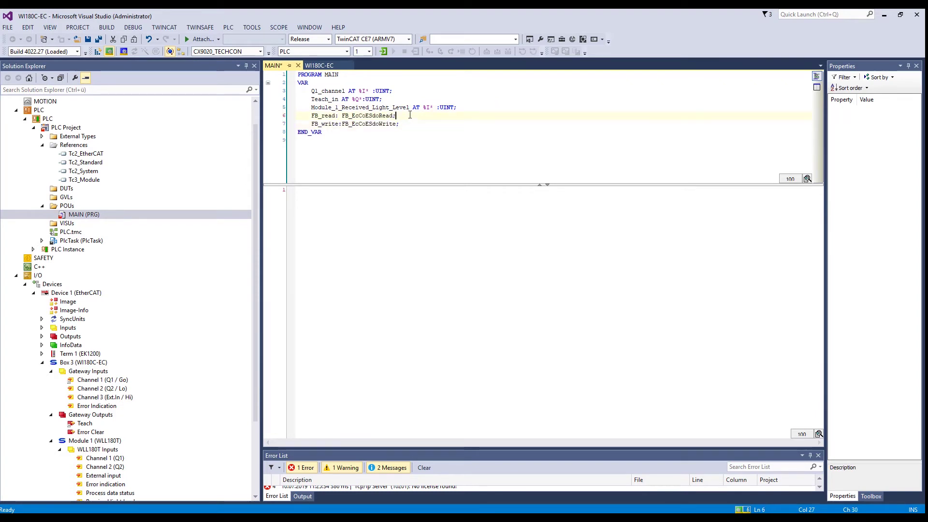
left_click_drag(396, 114, 299, 116)
left_click_drag(399, 124, 351, 123)
Add the Data_read and Data_write ARRAY[0..32] OF BYTE declarations
left_click(482, 123)
key("Return")
key("ctrl+v")
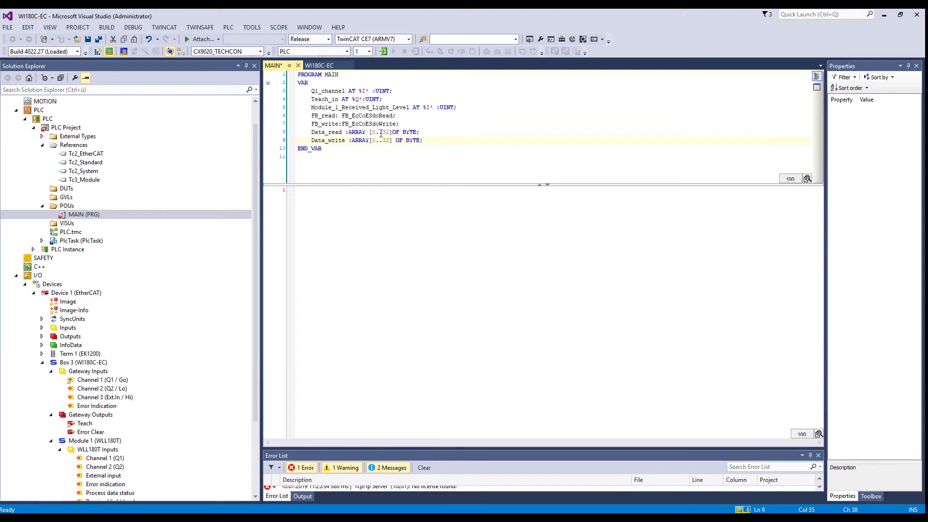
left_click(359, 157)
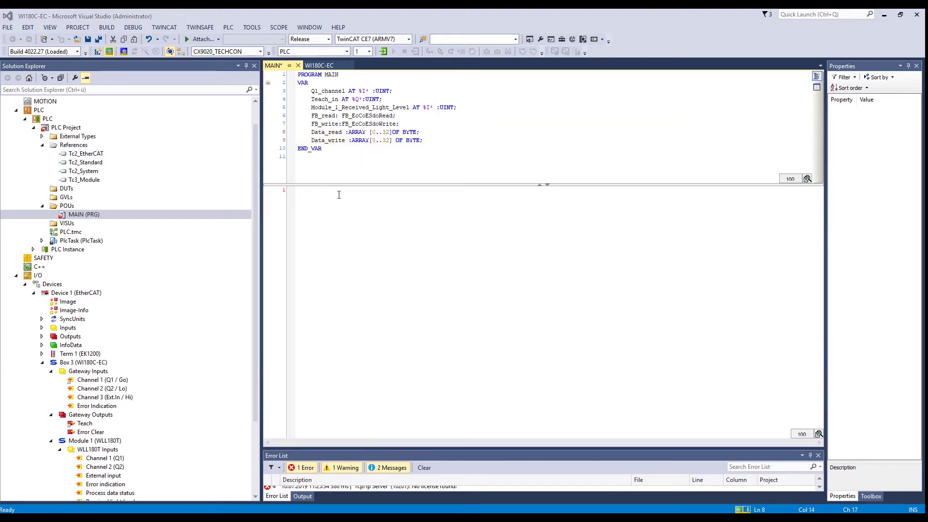
Insert an FB_EcCoESdoRead call from Tc2_EtherCAT > CoE Interface into MAIN's body
left_click(324, 204)
key("F2")
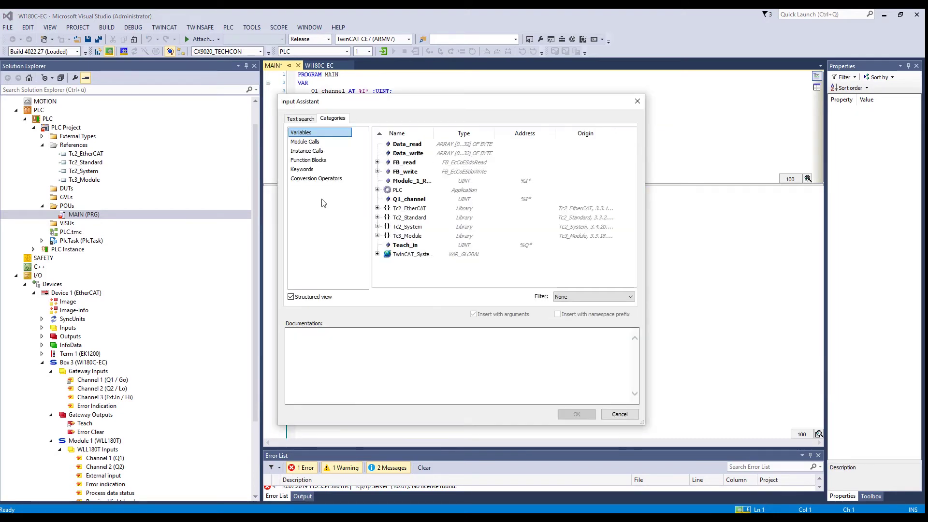
left_click(308, 161)
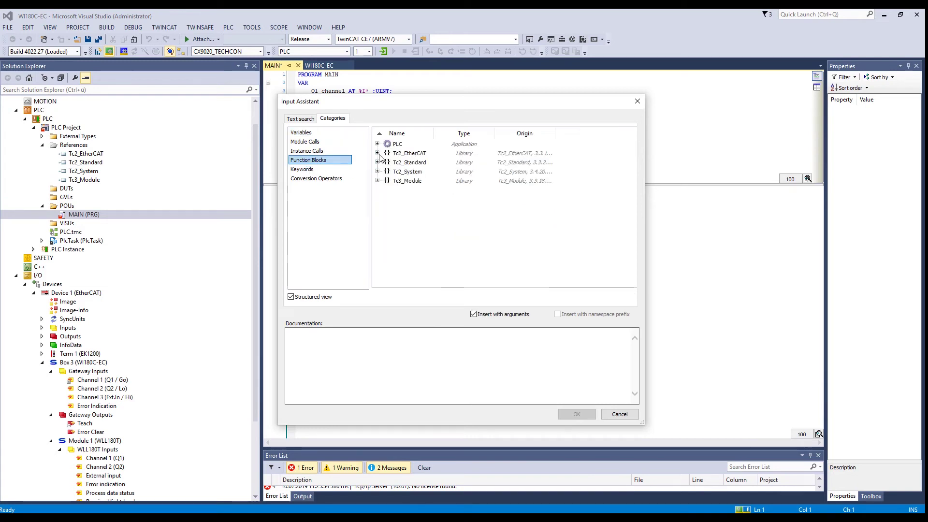
left_click(378, 153)
left_click_drag(434, 133, 493, 133)
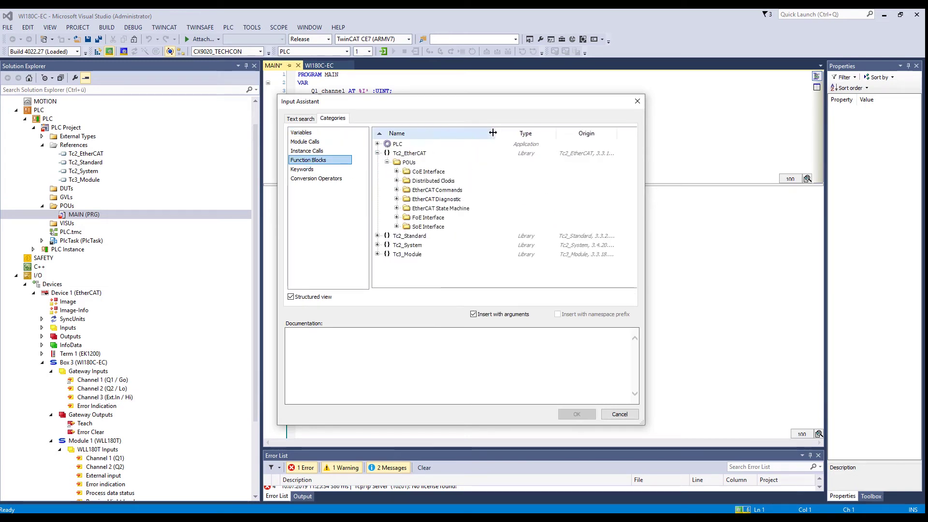
left_click(397, 171)
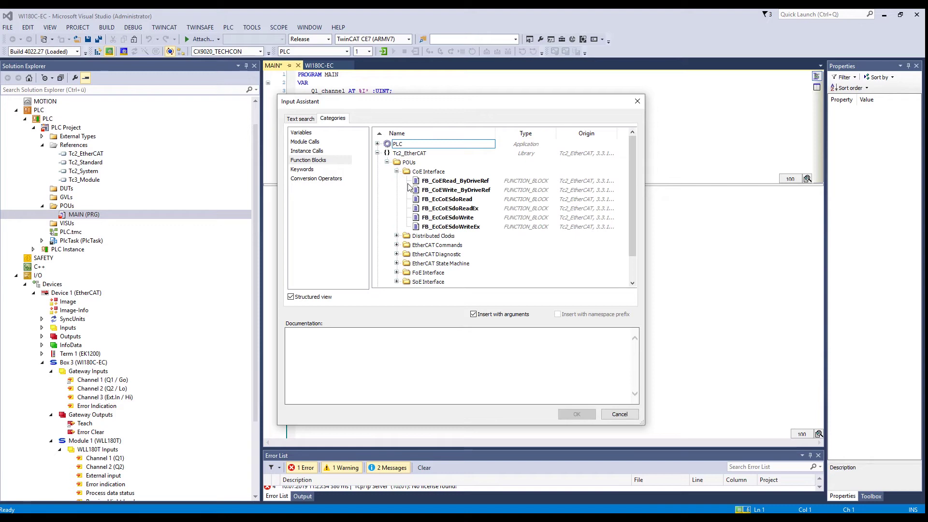
left_click(447, 199)
left_click(576, 414)
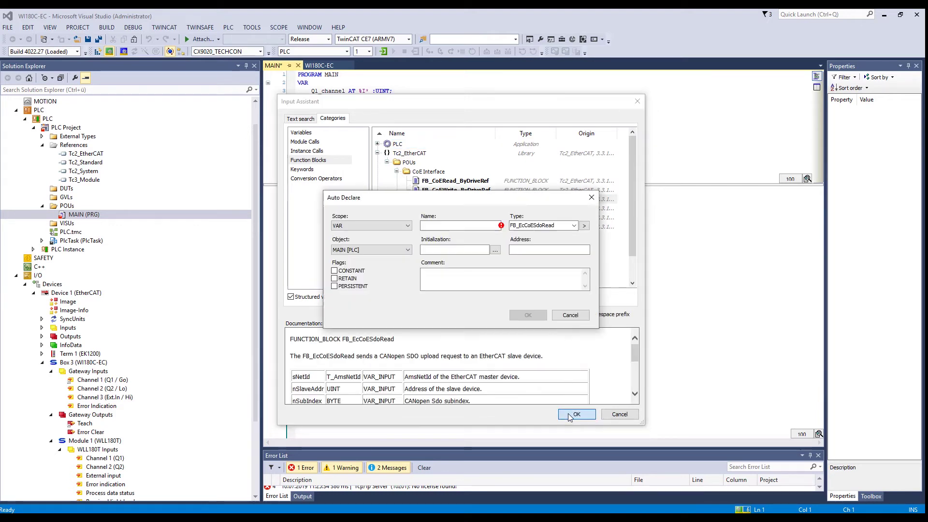
left_click(570, 315)
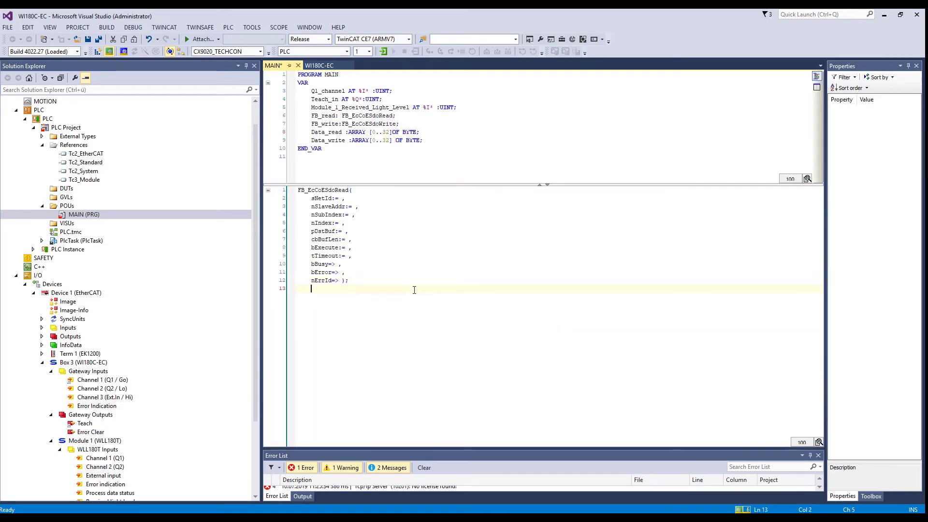
Insert an FB_EcCoESdoWrite call with its arguments on a new line below
key("Return")
key("F2")
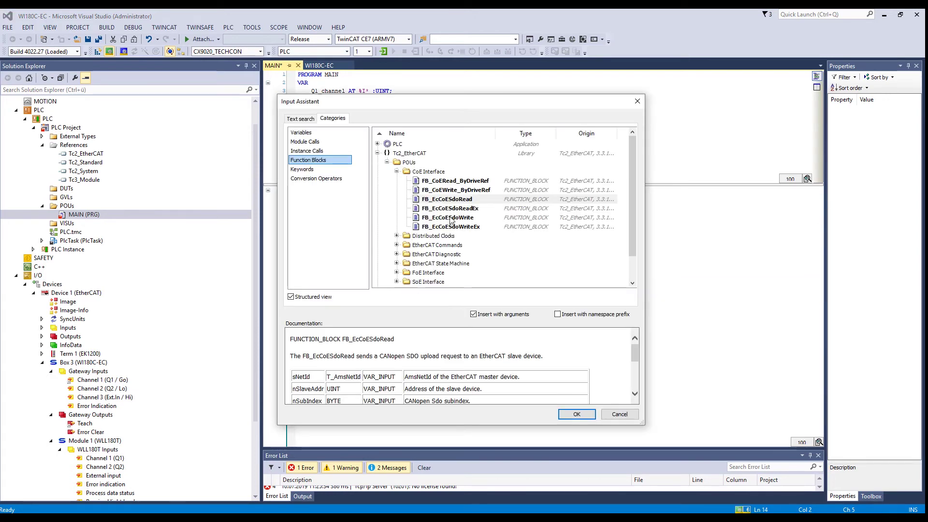
left_click(447, 218)
left_click(576, 414)
left_click(577, 319)
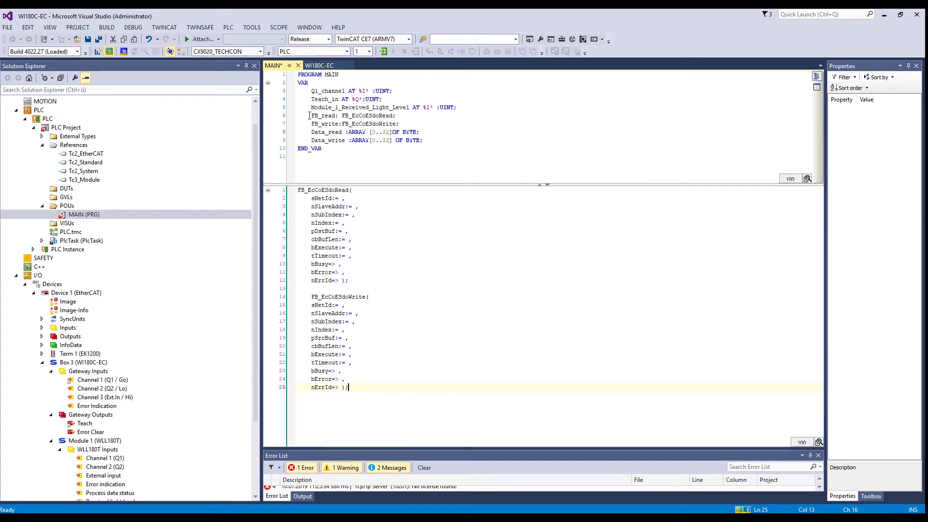
Replace the FB_EcCoESdoRead and FB_EcCoESdoWrite type names in MAIN with FB_read and FB_write
double_click(352, 189)
type("FB")
type("_read(")
left_click_drag(312, 198, 340, 198)
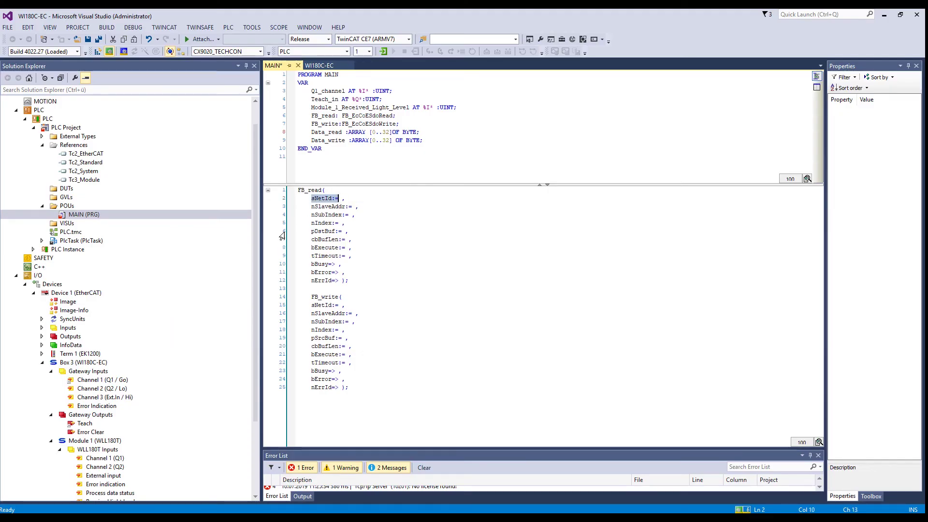
Copy Device 1's NetId '5.29.103.5.2.1' and paste it as sNetId in FB_read and FB_write
left_click(89, 293)
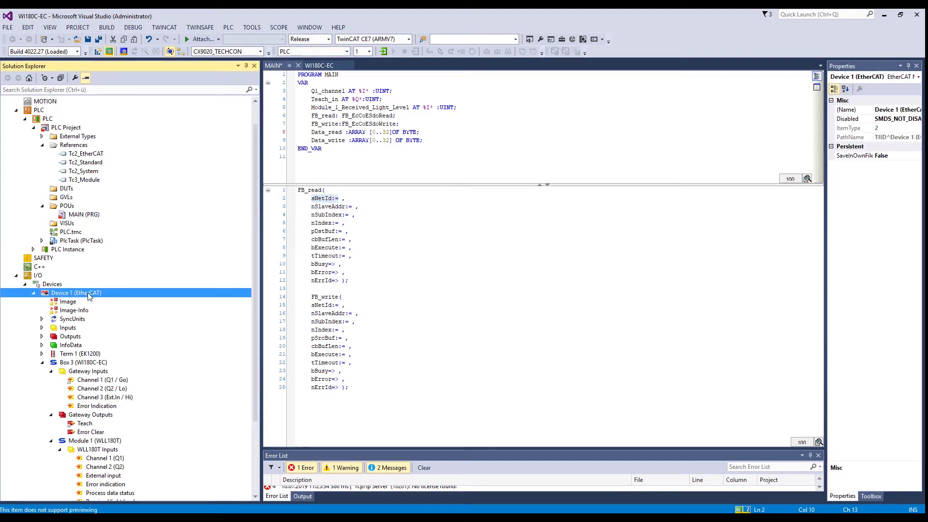
right_click(88, 295)
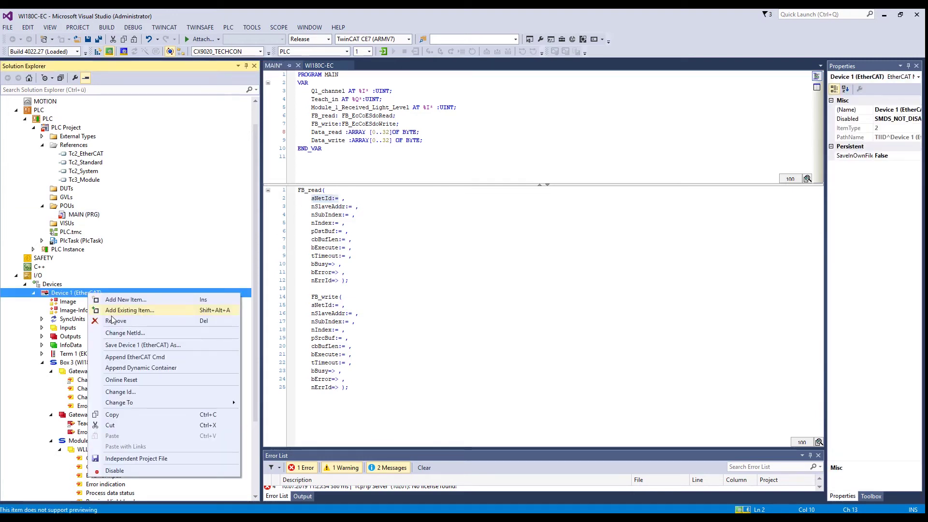
left_click(124, 333)
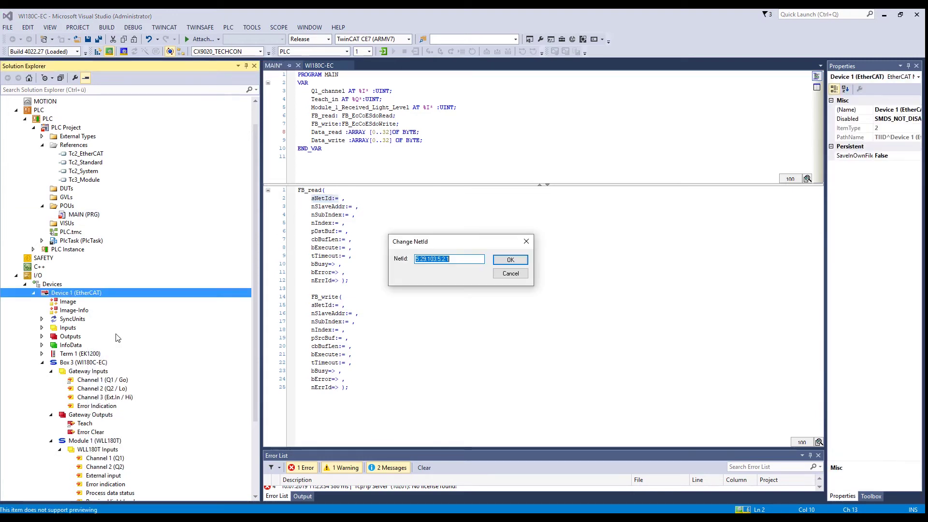
left_click(510, 260)
left_click(460, 206)
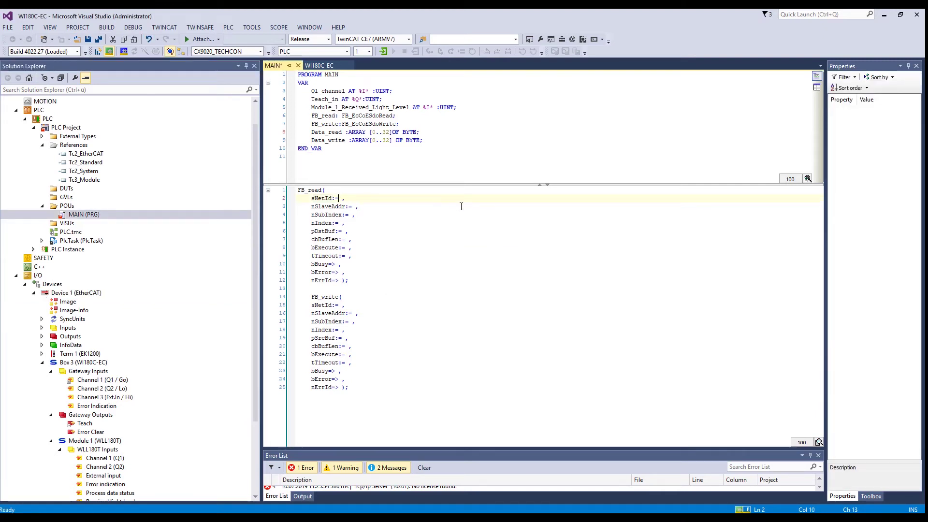
key("ctrl+v")
key("Down")
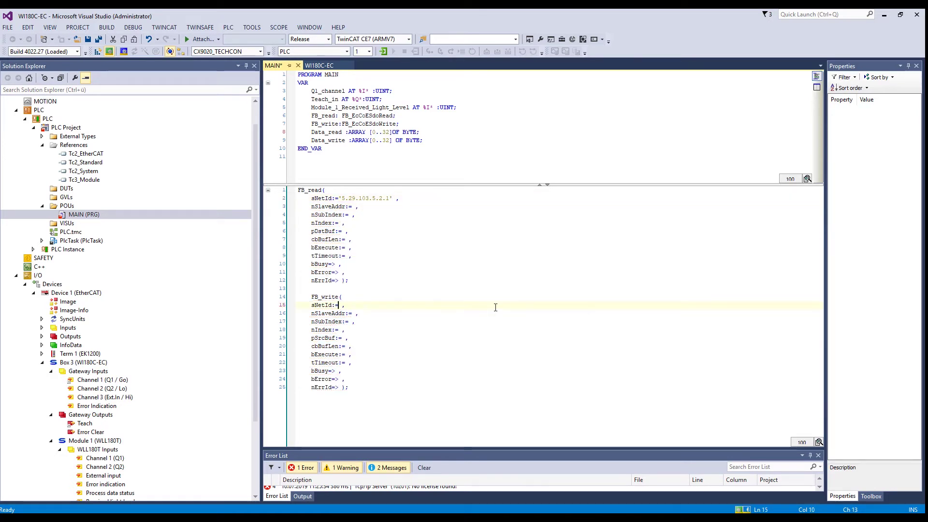
key("ctrl+v")
Look up Box 3 (WI180C-EC)'s EtherCAT address, 1002, on its EtherCAT tab
left_click_drag(313, 206, 360, 206)
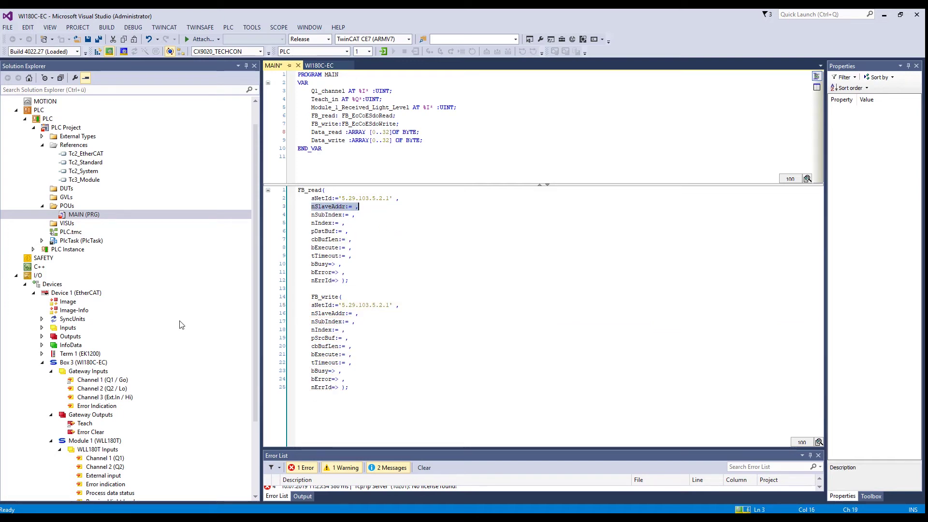
double_click(94, 362)
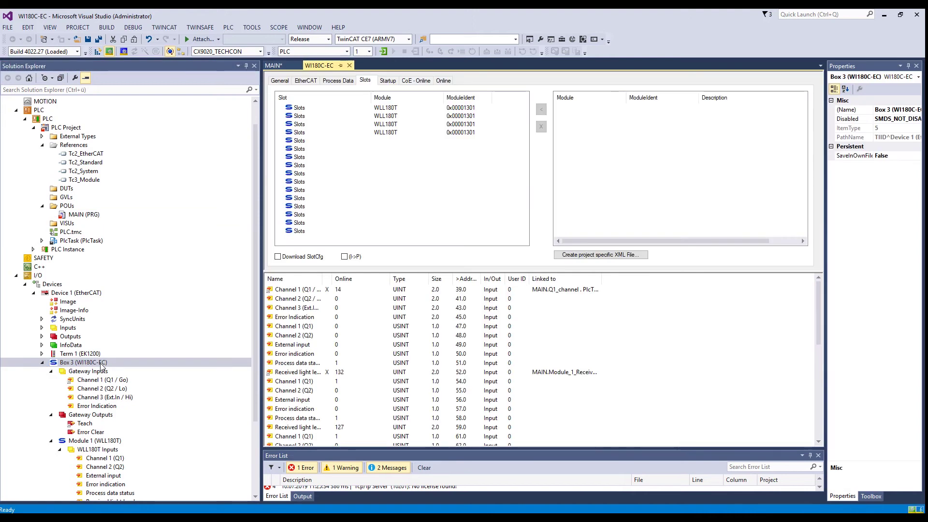
left_click(306, 80)
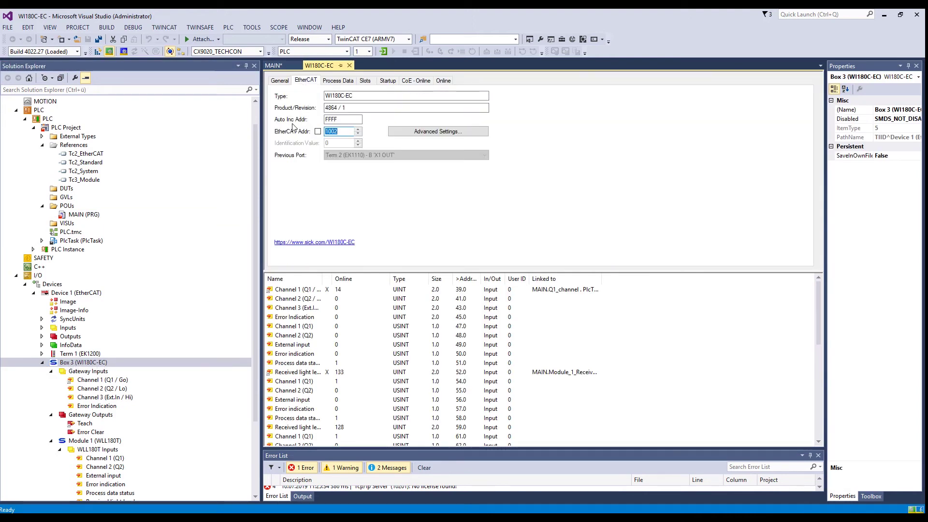
double_click(334, 131)
Enter 1002 as FB_read's nSlaveAddr in MAIN and begin typing Data_read for pDstBuf
left_click(276, 65)
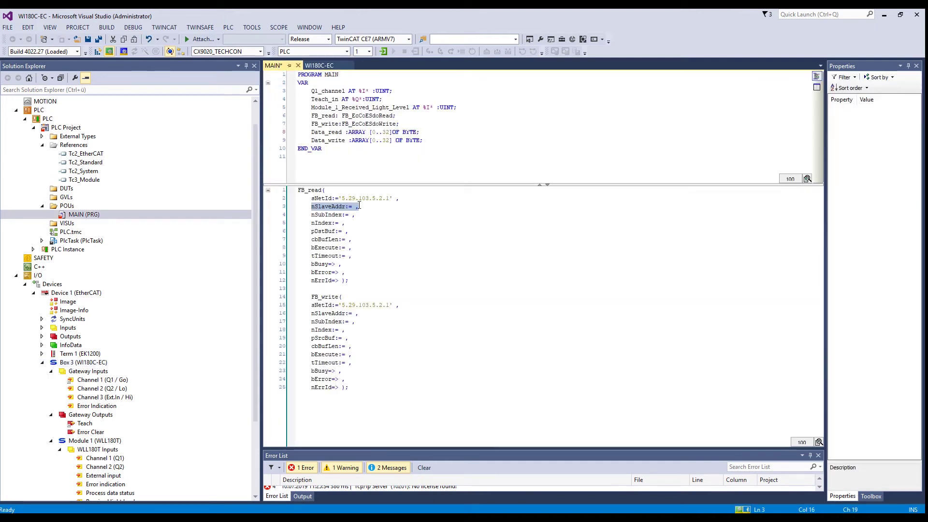
left_click(358, 206)
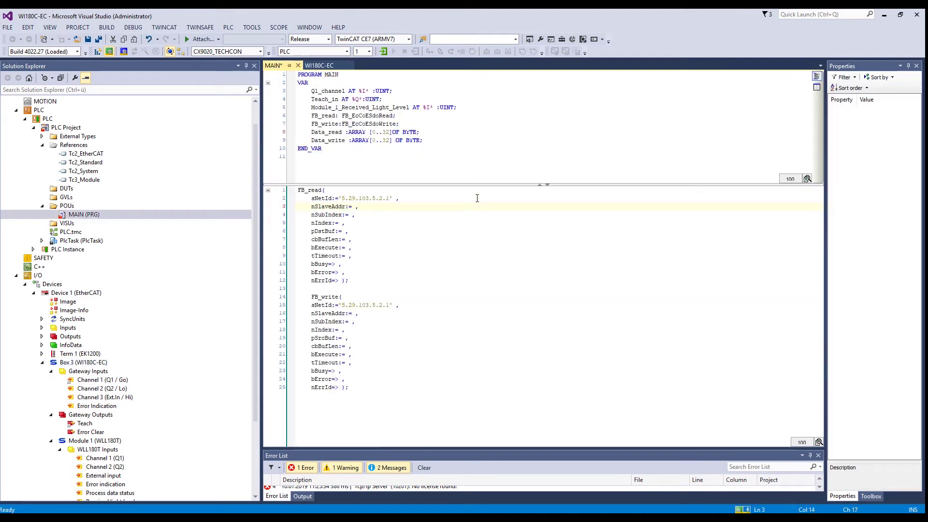
type("1002")
left_click(353, 231)
type("Data ")
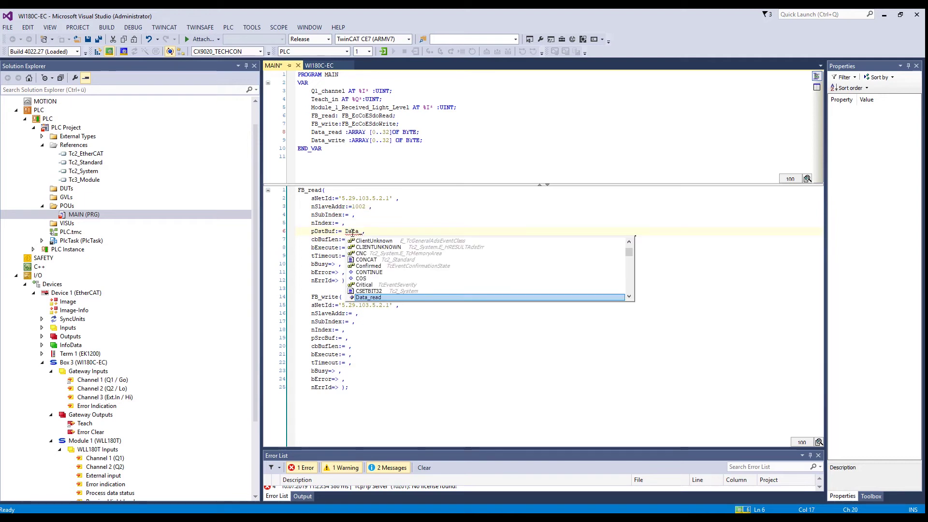
type("_read")
Pass FB_read pDstBuf ADR(Data_read) and cbBufLen SIZEOF(Data_read), then activate the configuration
key("Down")
type("33")
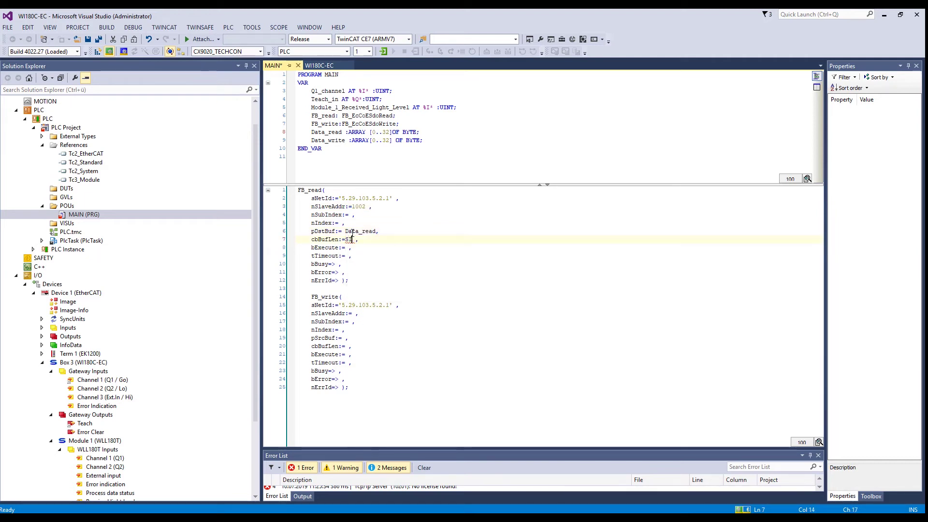
type("OF(Da")
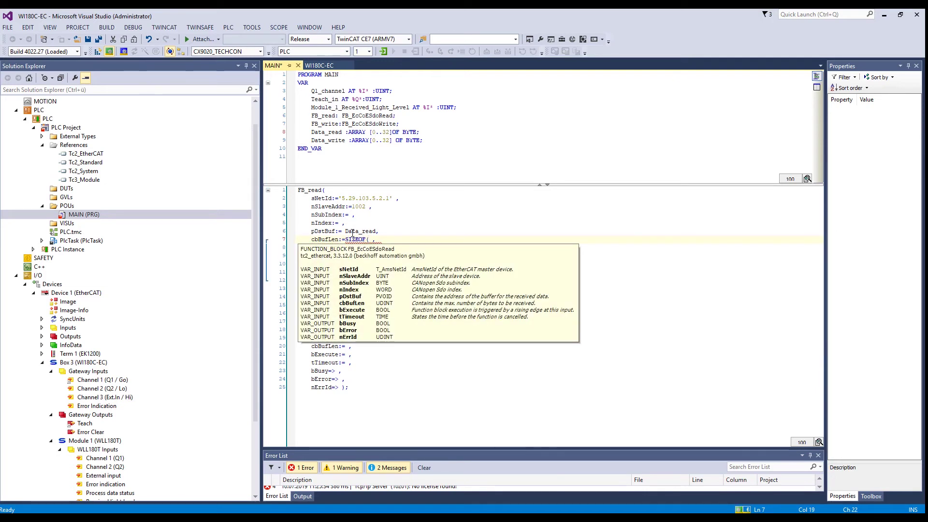
key("Escape")
left_click(345, 230)
type("ADR(")
key("Right")
key("Right")
key("Right")
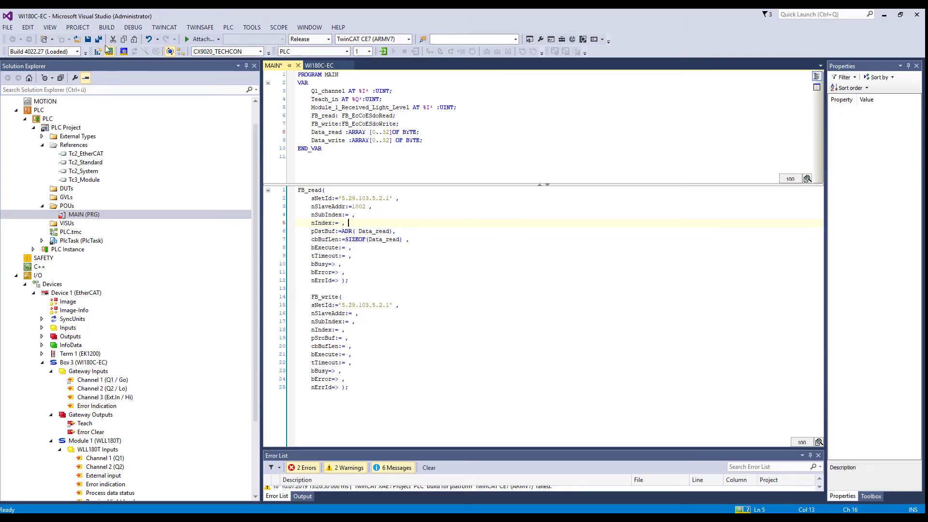
left_click(170, 51)
left_click(470, 300)
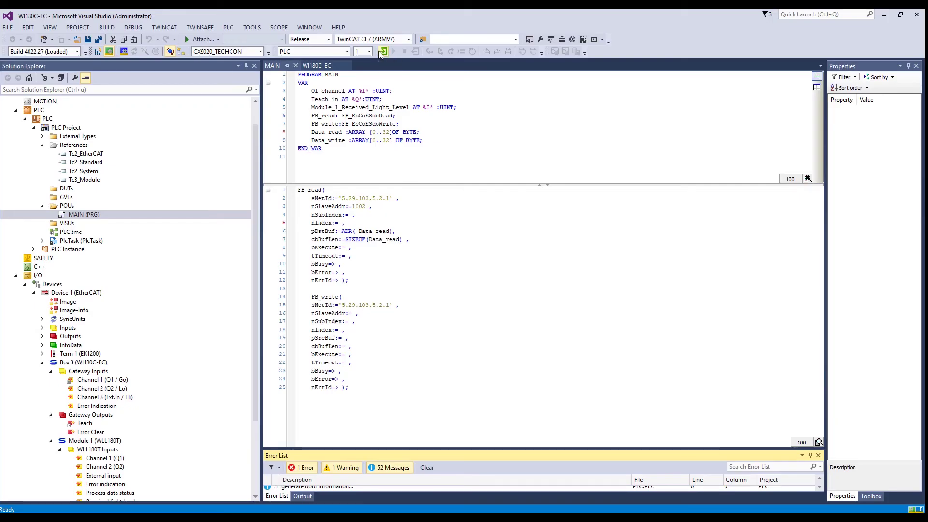
Log in, start the PLC program, and expand FB_read in the enlarged online watch list
left_click(445, 286)
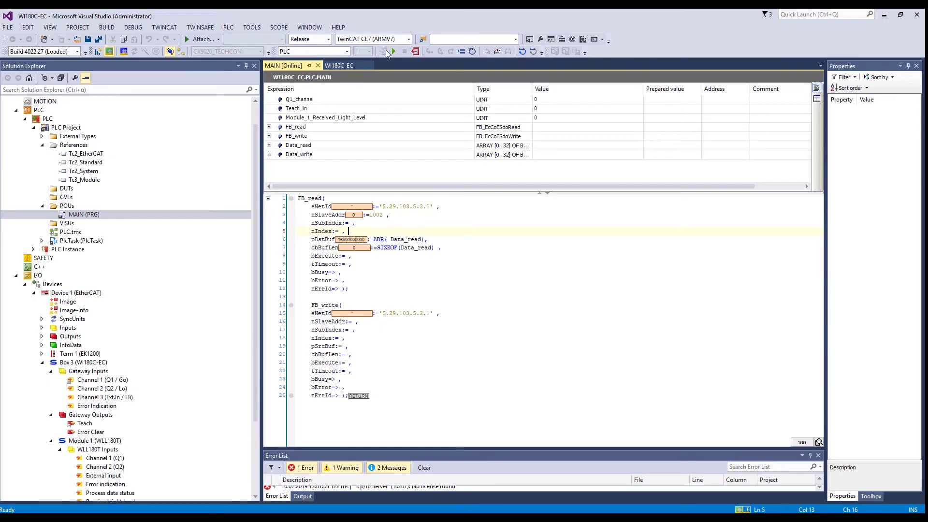
left_click(391, 51)
left_click(305, 126)
left_click(270, 127)
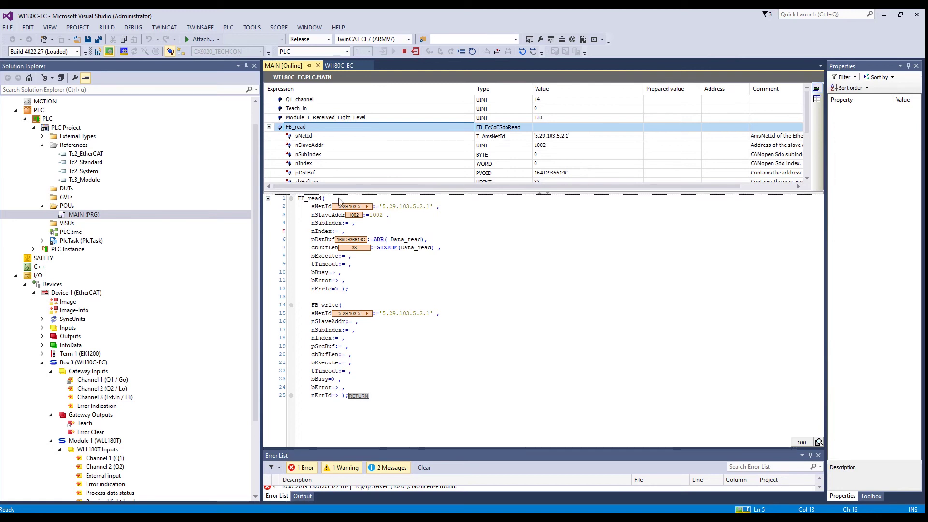
left_click_drag(341, 187, 341, 251)
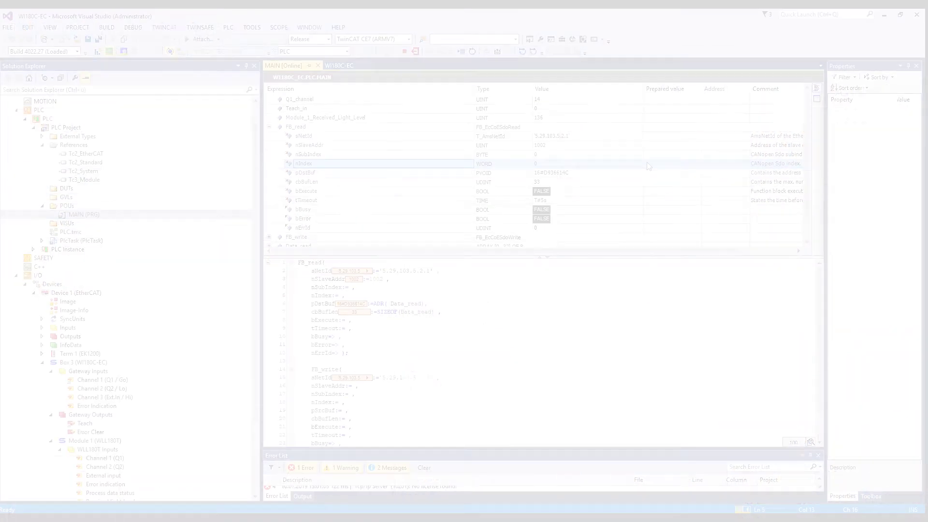
Prepare nIndex 16#1008 for FB_read and write it to the running PLC
right_click(645, 163)
mouse_move(680, 284)
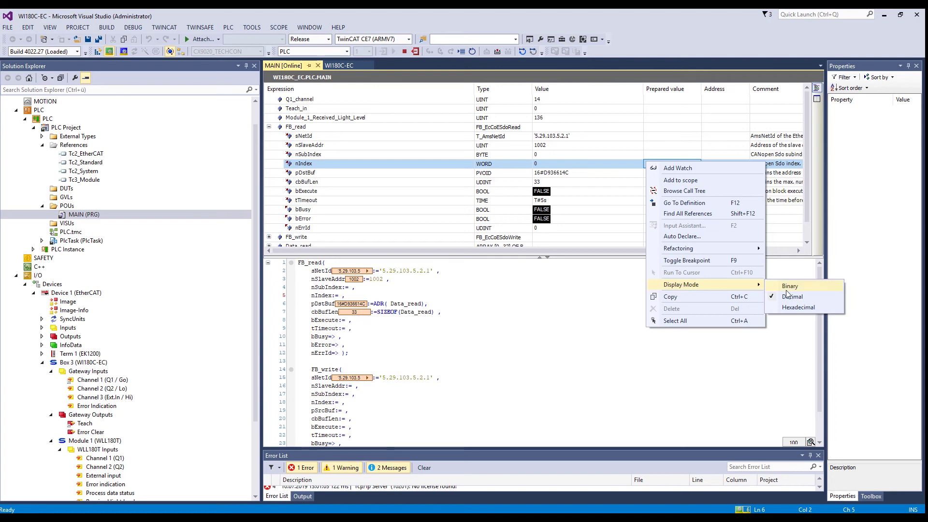
left_click(798, 307)
left_click(659, 164)
type("16#1008")
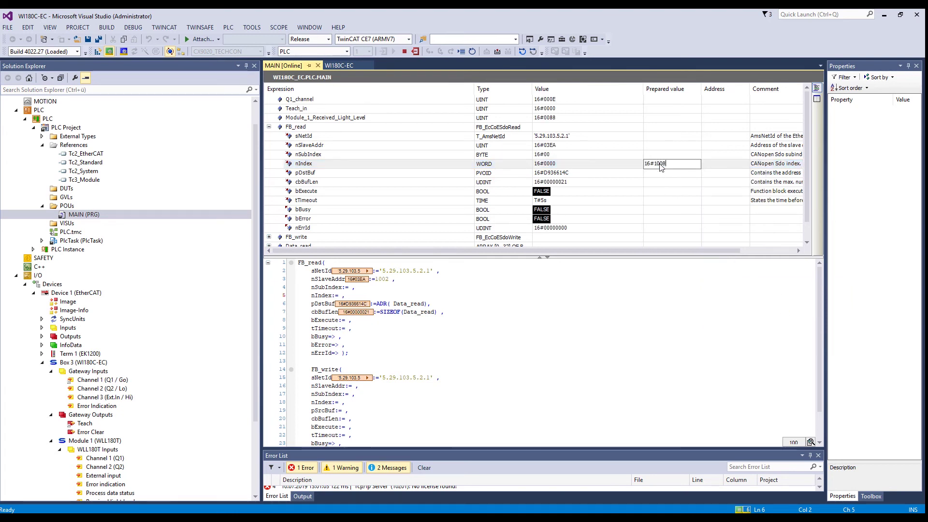
key("Return")
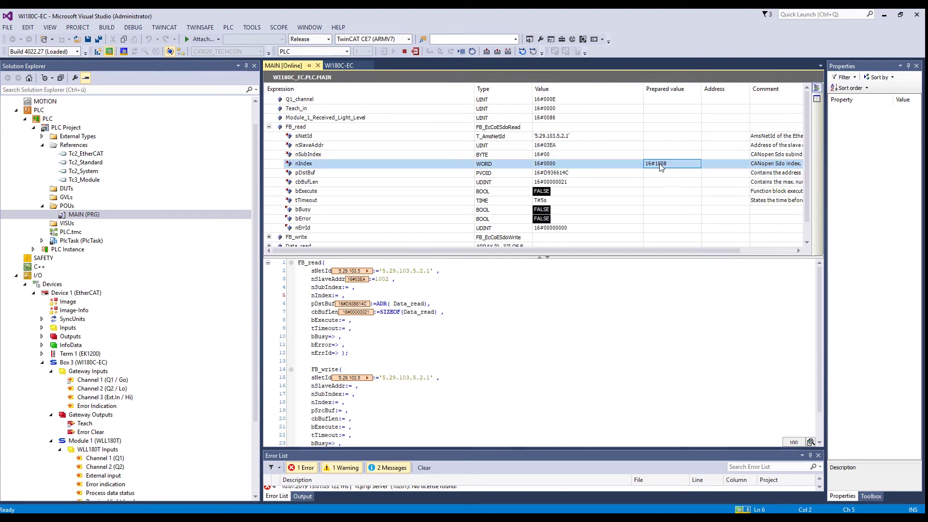
left_click(497, 51)
Write TRUE to FB_read's bExecute and expand Data_read to view the received bytes
left_click(540, 191)
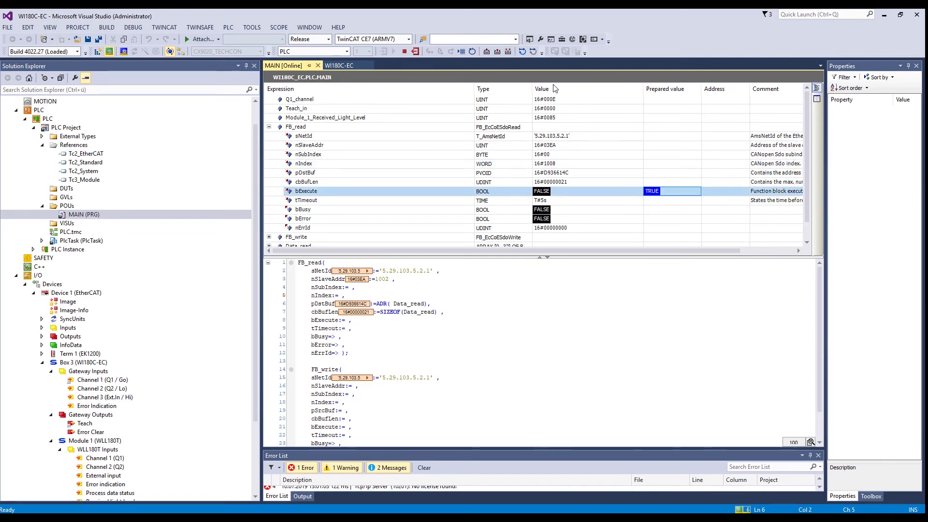
left_click(510, 50)
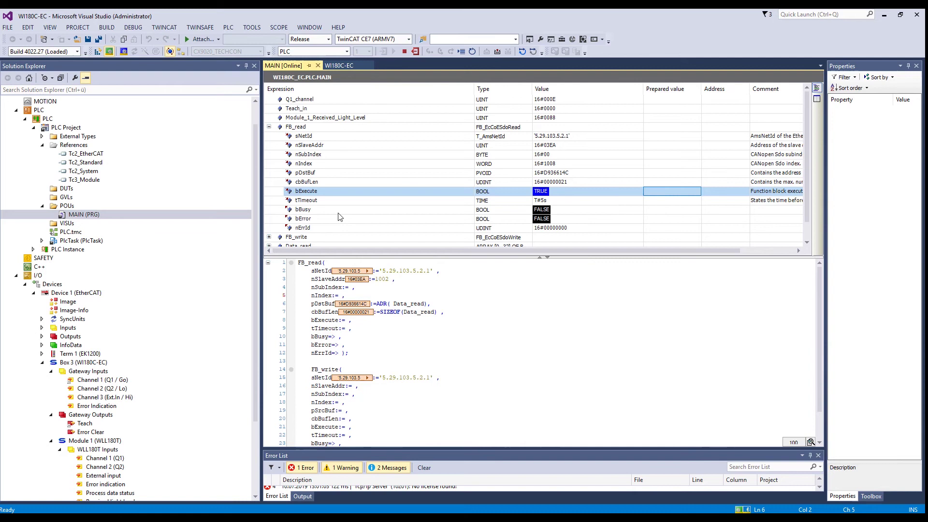
scroll(338, 217, "down", 1)
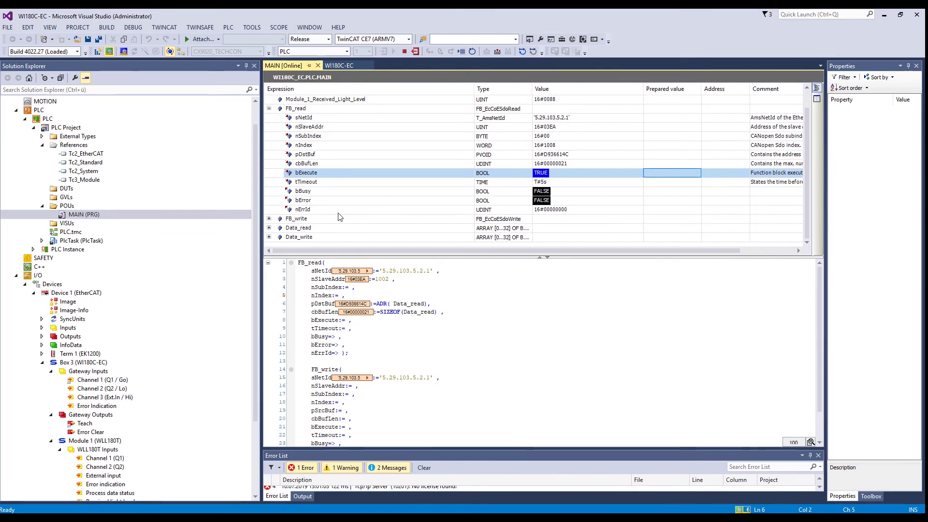
left_click(270, 228)
scroll(568, 181, "down", 3)
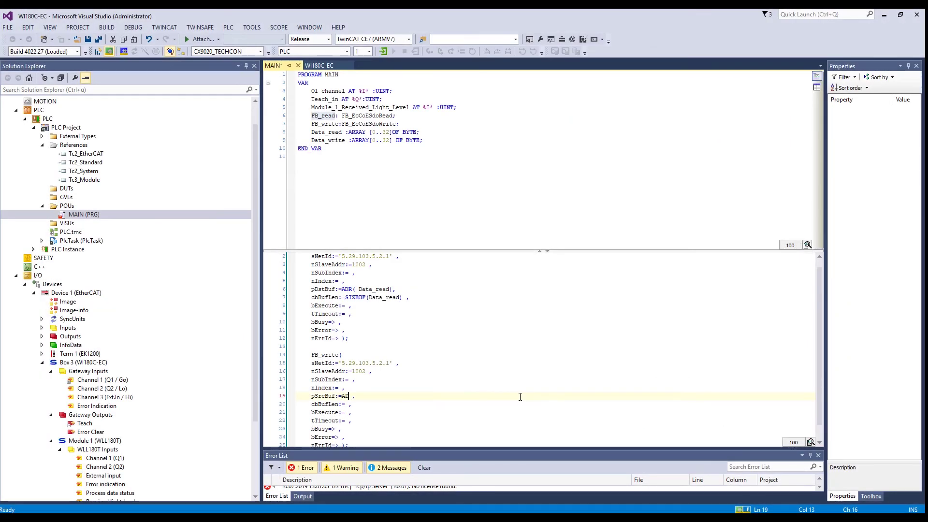
type("ADR(Data_")
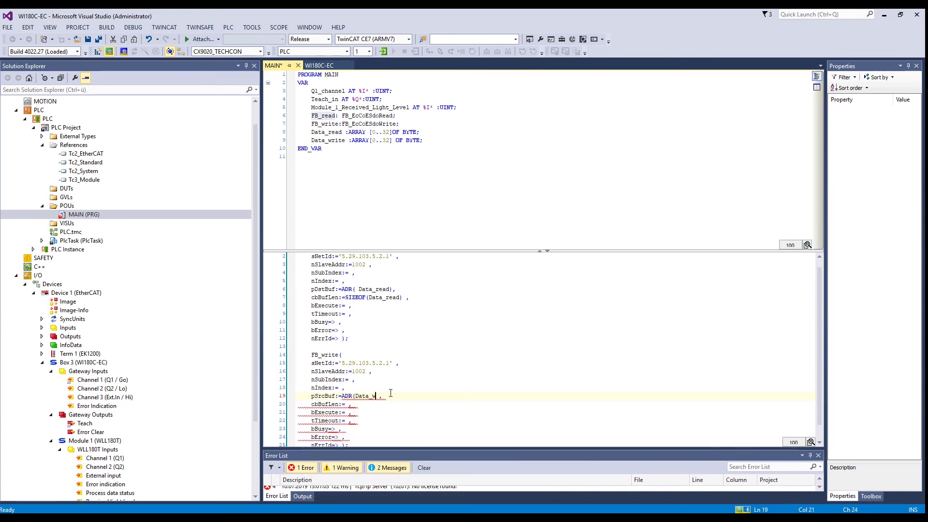
type("write)")
Finish the pSrcBuf ADR(Data_write) line, then log in and download the changed program
key("Down")
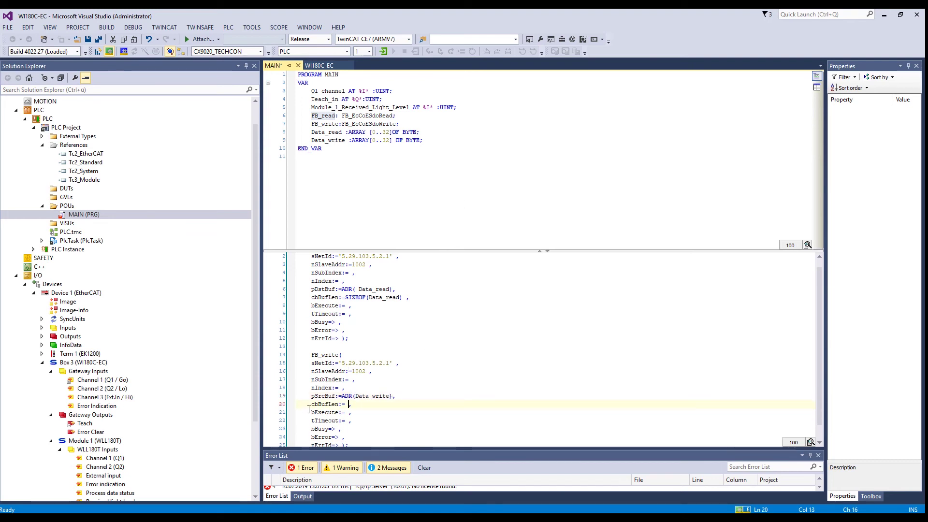
left_click_drag(311, 405, 356, 405)
scroll(356, 405, "down", 1)
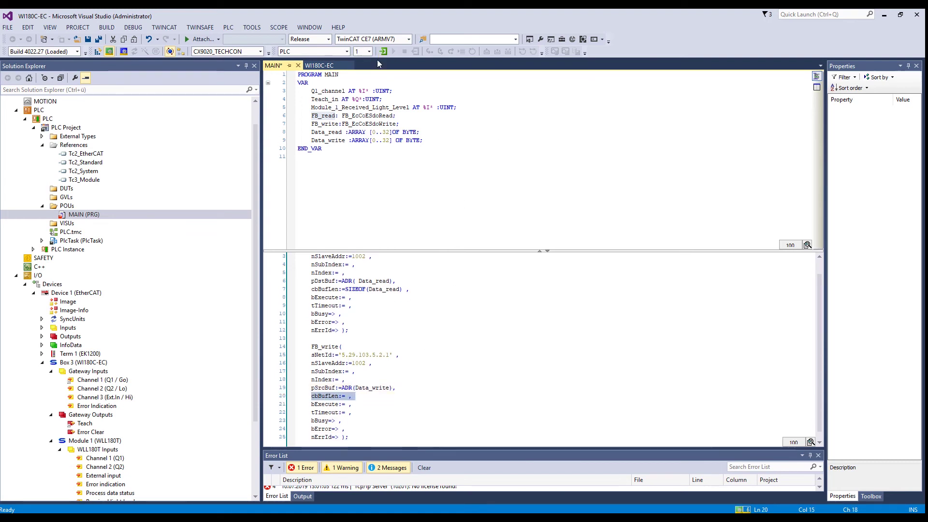
left_click(383, 51)
left_click(444, 314)
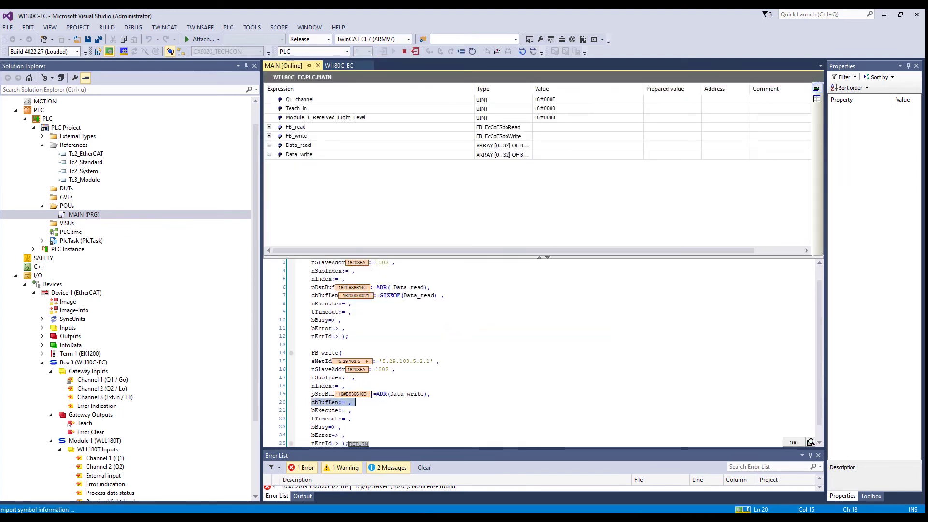
Expand FB_write and prepare nIndex 16#8010, nSubIndex 16#0B and cbBufLen 16#02
left_click(270, 136)
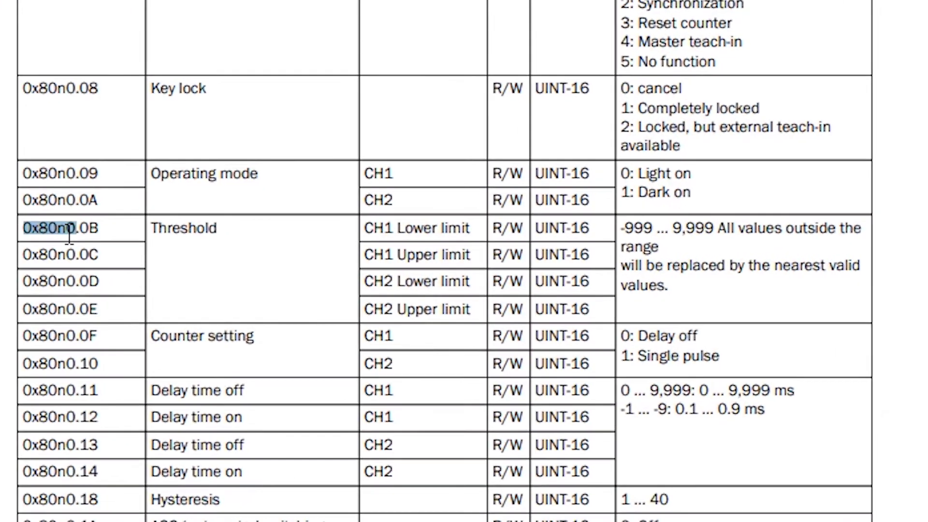
left_click_drag(599, 228, 565, 223)
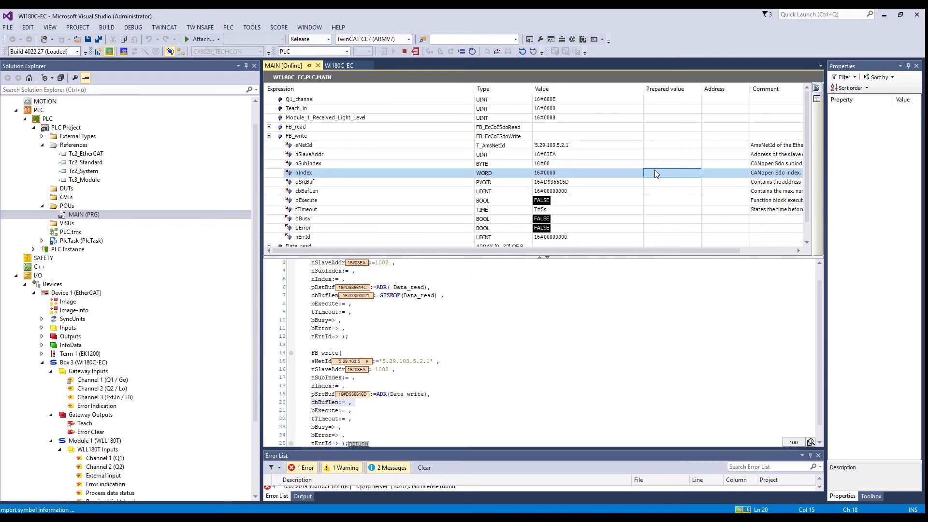
left_click(655, 173)
type("16#1")
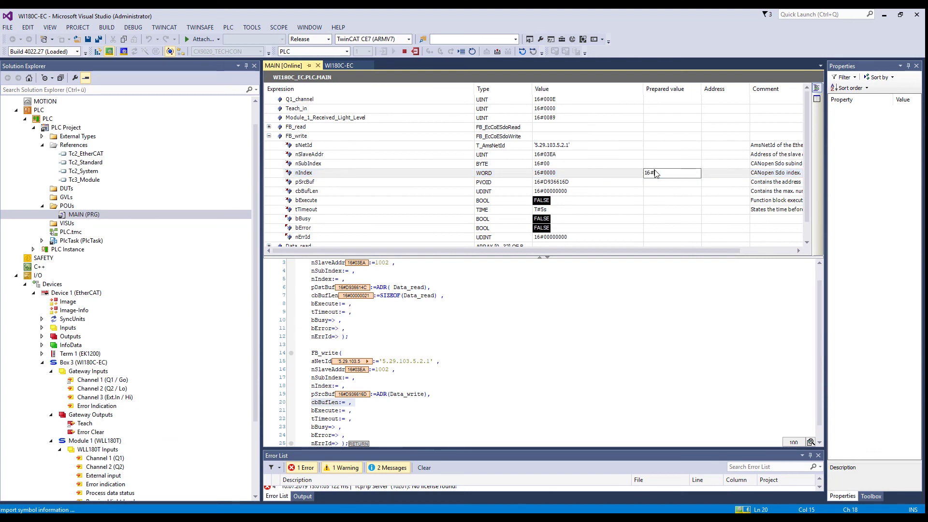
type("0")
type("10")
left_click(657, 164)
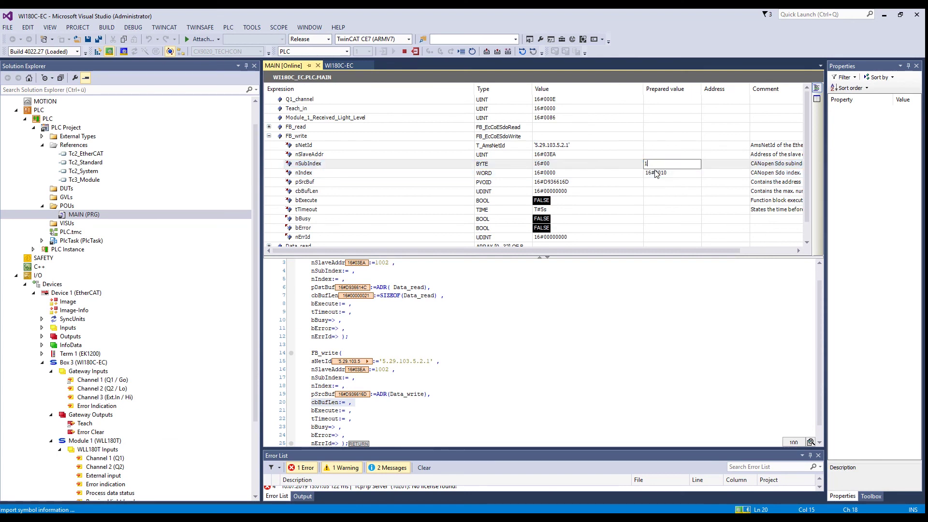
type("16#0B")
left_click(657, 192)
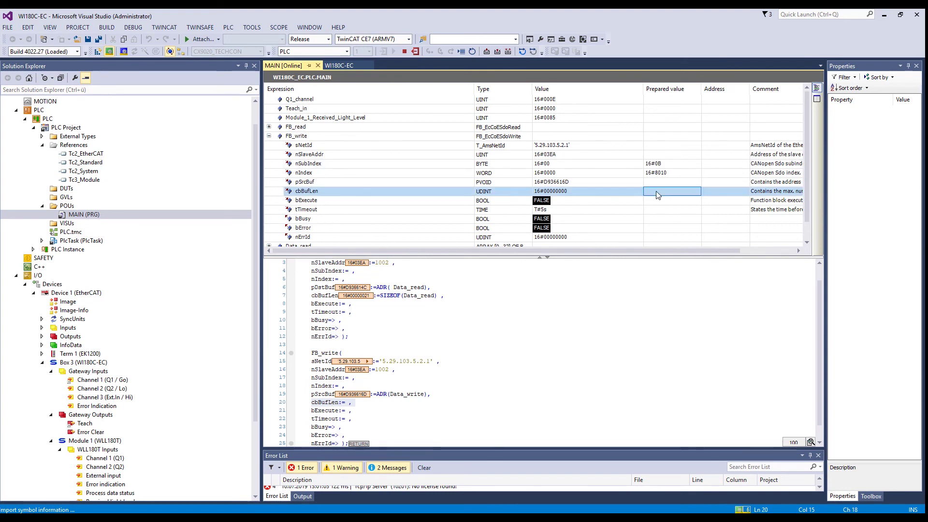
type("16#02")
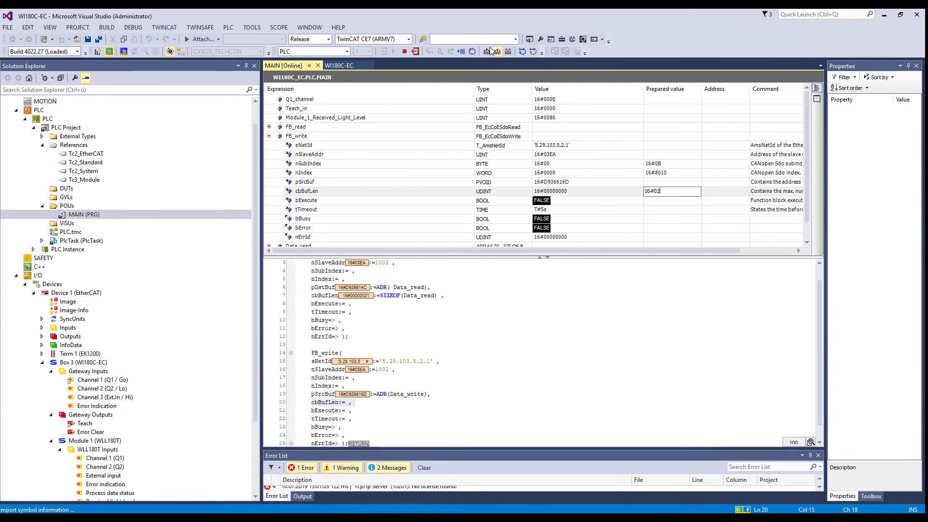
scroll(449, 175, "down", 2)
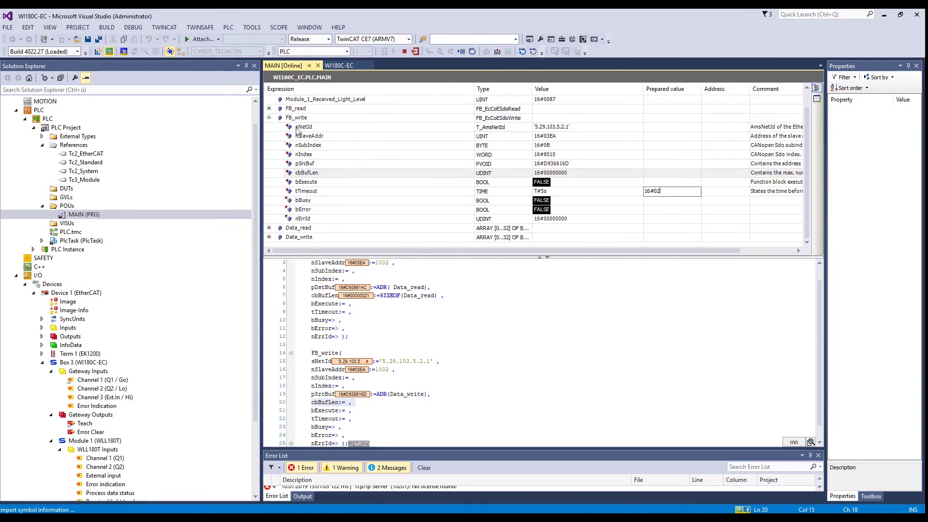
Expand Data_write, then minimize Calculator after converting 400 to hex 190
left_click(269, 237)
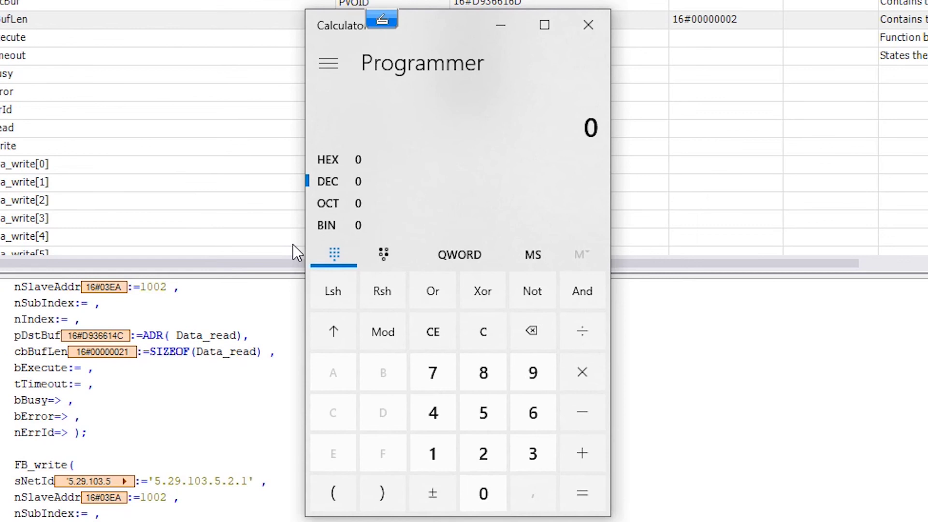
type("40")
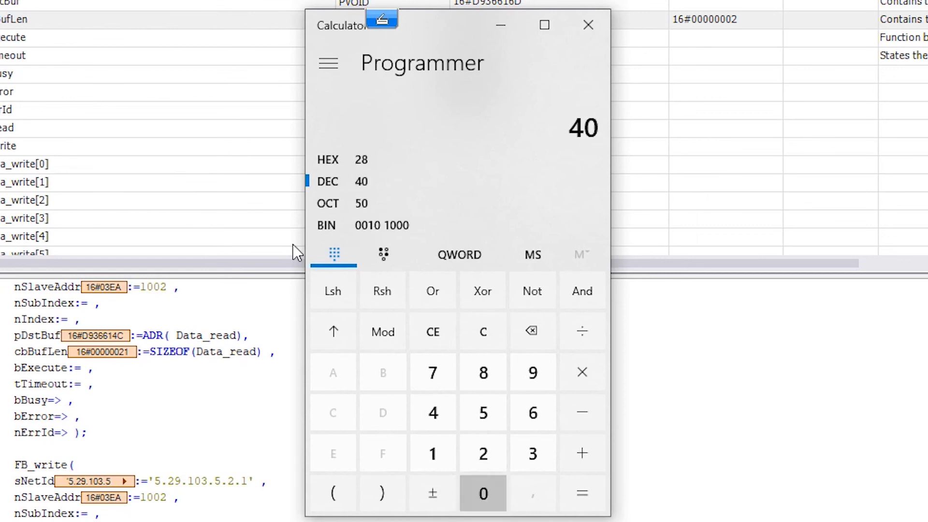
type("0")
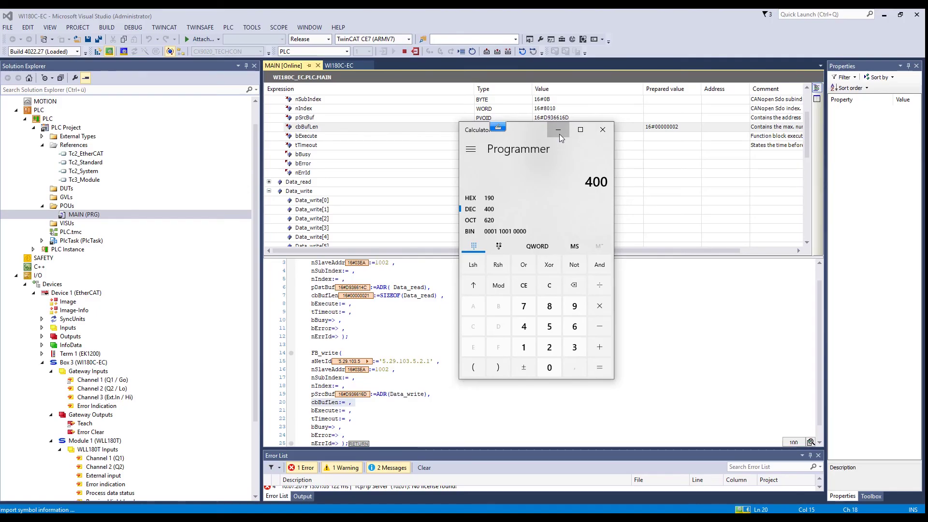
left_click(503, 34)
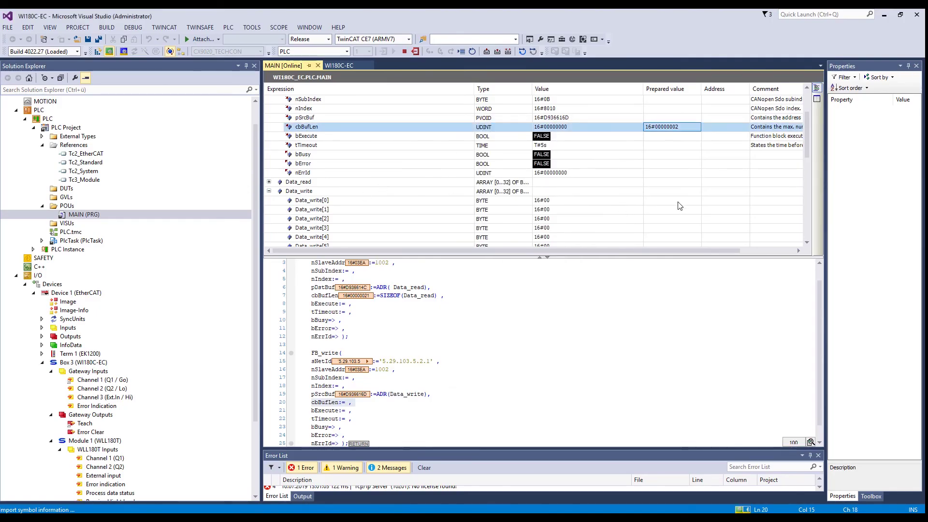
Prepare Data_write bytes 16#90 and 16#01 with bExecute TRUE, and write the values
left_click(660, 202)
left_click(660, 202)
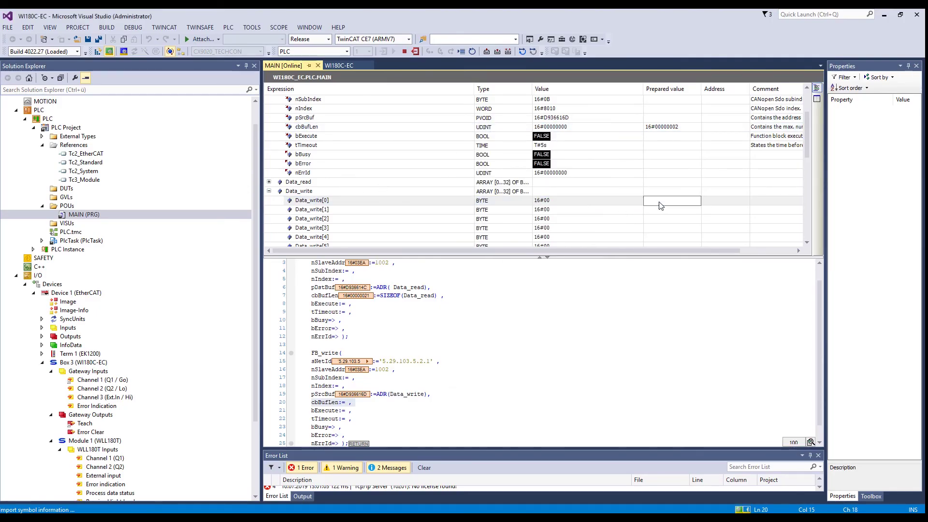
type("16#90")
key("Return")
left_click(661, 209)
type("16#")
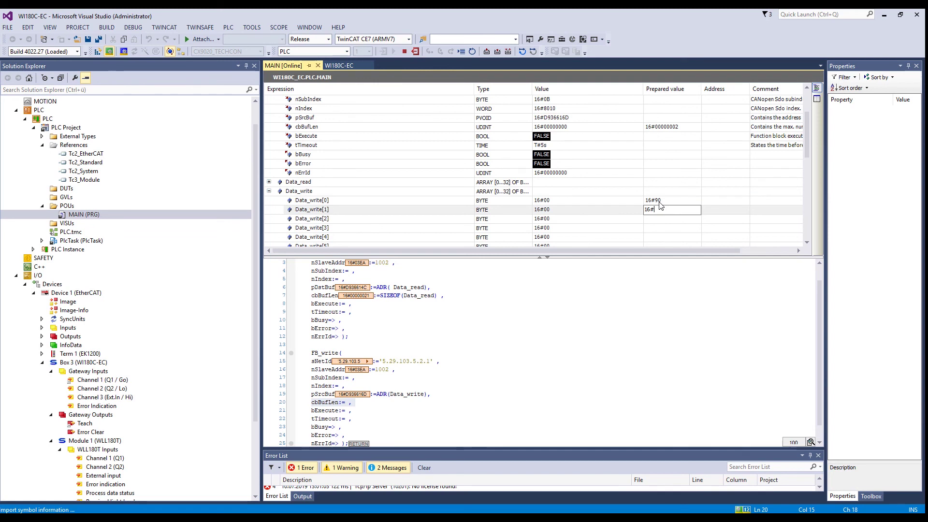
key("Return")
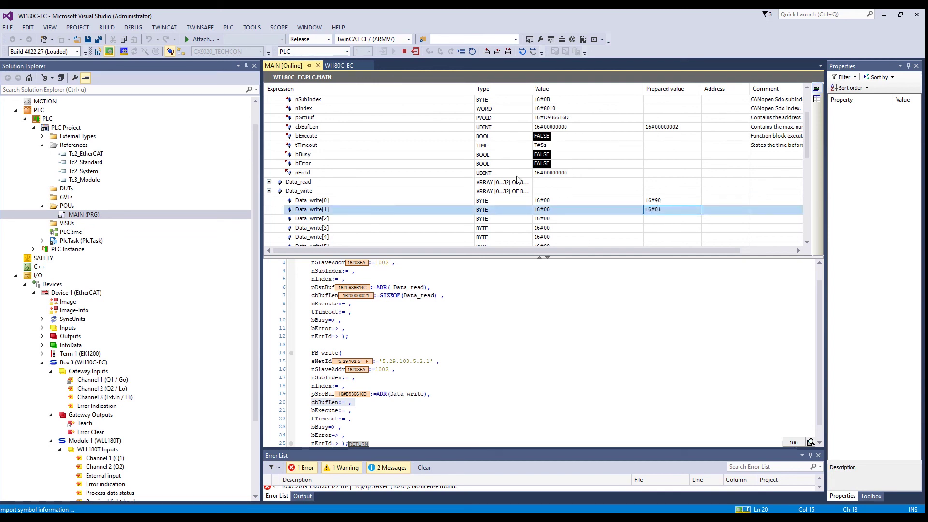
scroll(513, 182, "up", 1)
scroll(513, 182, "up", 1)
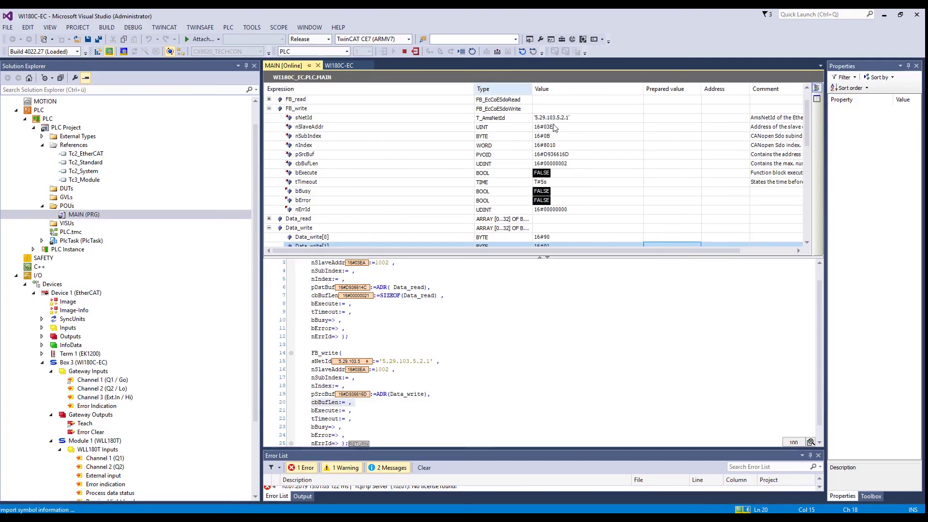
left_click(672, 173)
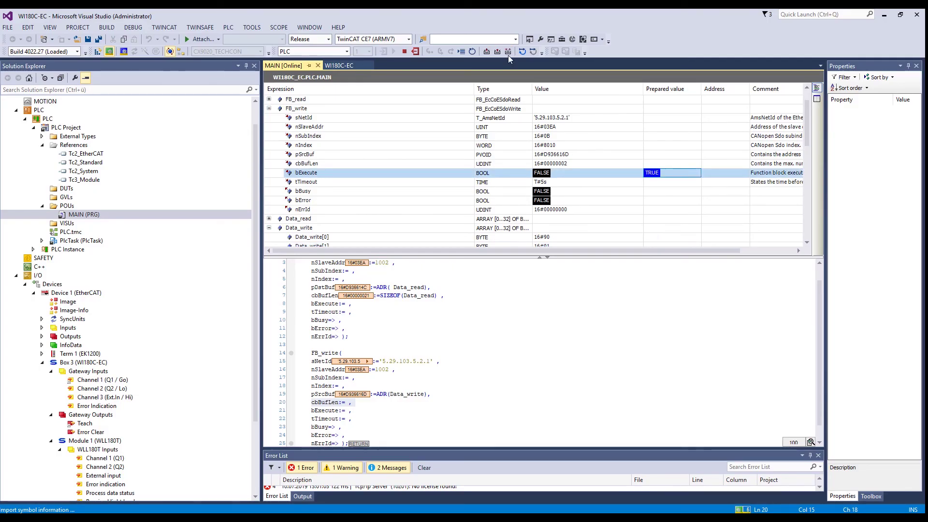
left_click(509, 51)
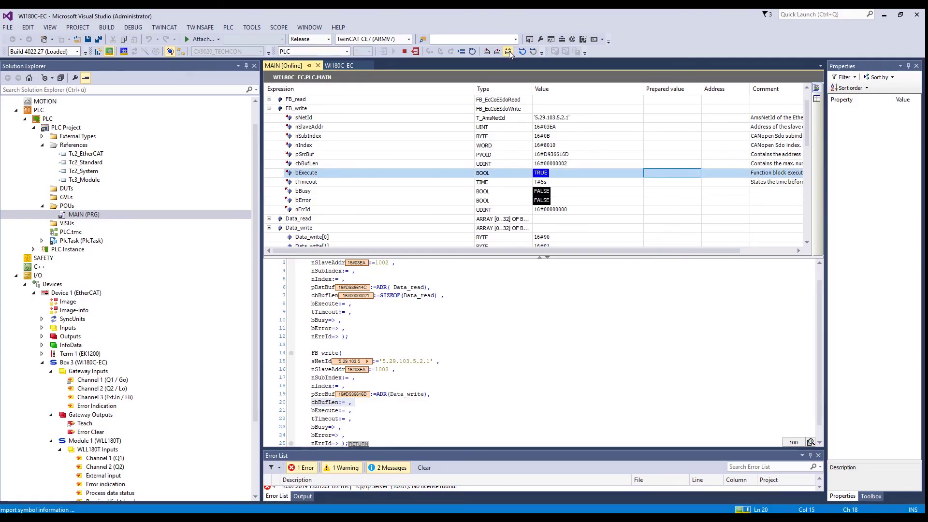